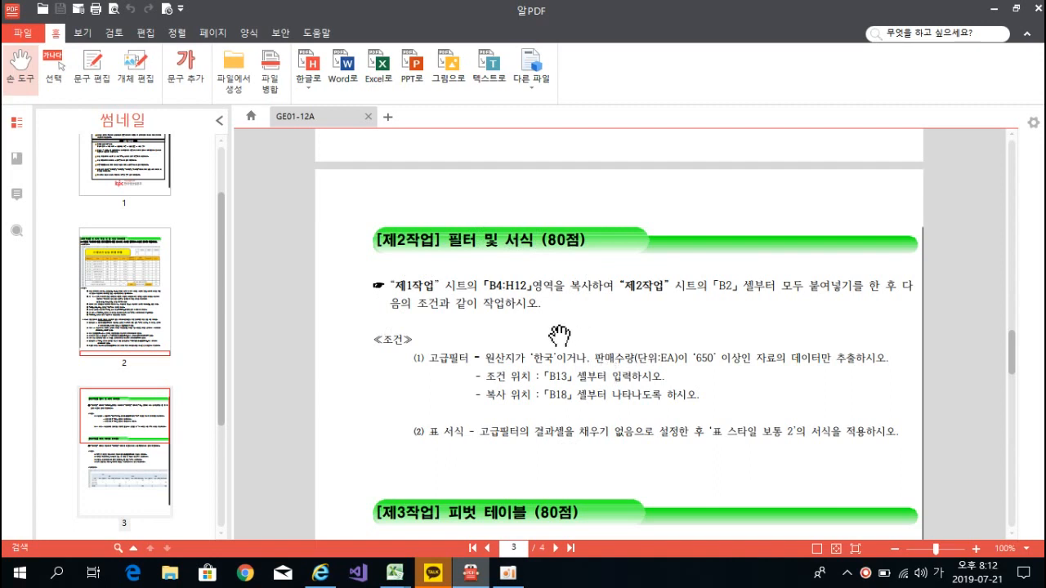
Examine the finished GE01-12A.xlsx workbook: the B4:H12 range on the 제1작업 sheet and the filter result on the 제2작업 sheet.
{"action": "mouse_move", "coordinate": [394, 574]}
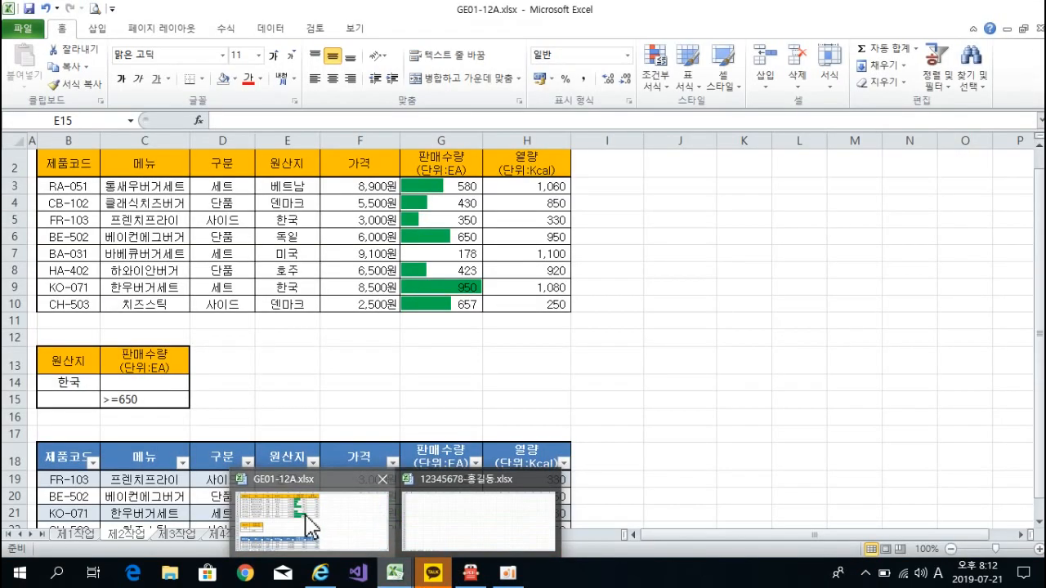
{"action": "left_click", "coordinate": [311, 523]}
{"action": "left_click", "coordinate": [75, 534]}
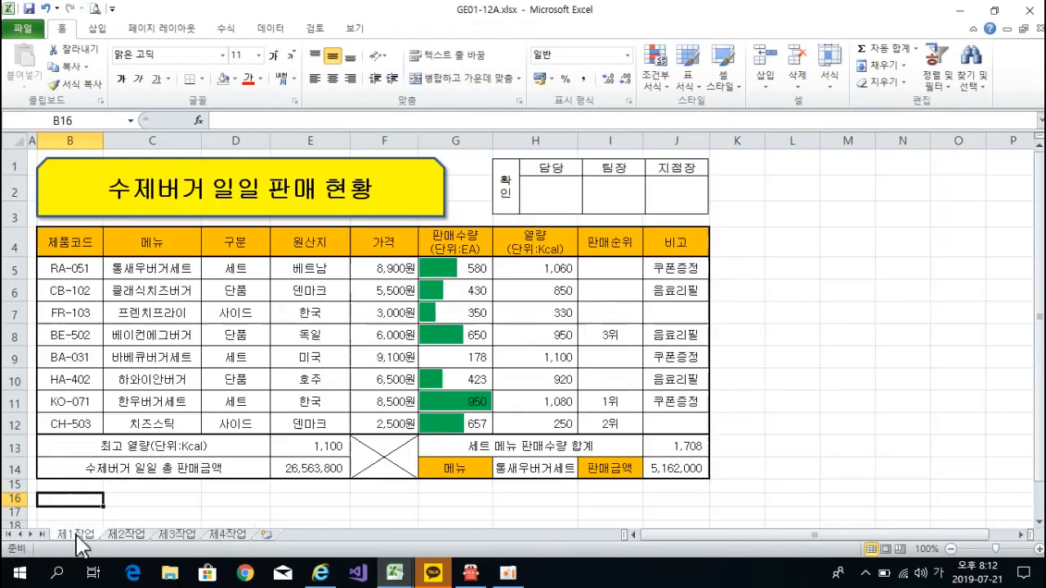
{"action": "left_click_drag", "start_coordinate": [65, 242], "coordinate": [524, 430]}
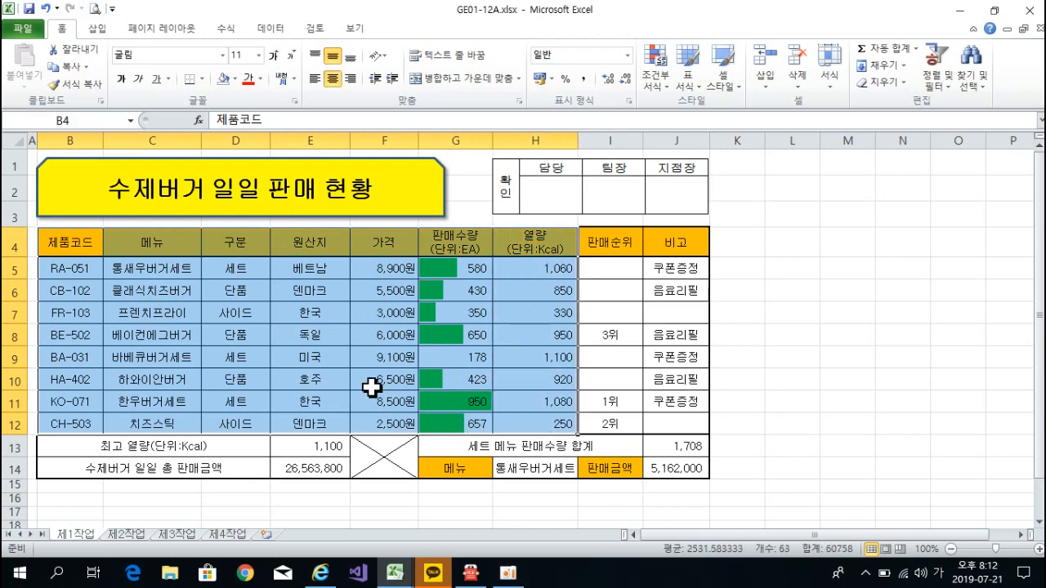
{"action": "left_click", "coordinate": [136, 536]}
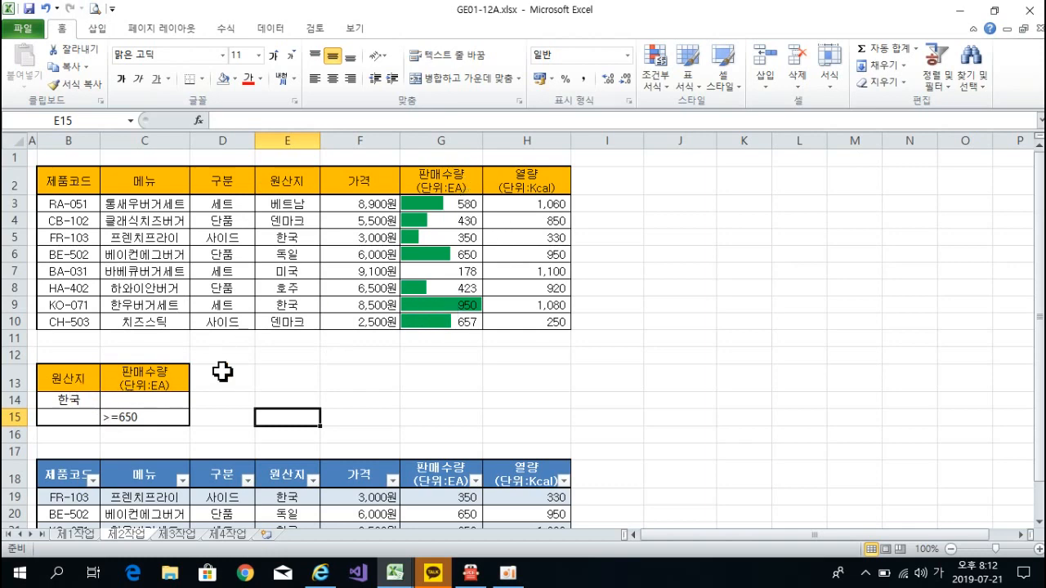
{"action": "scroll", "coordinate": [224, 372], "scroll_direction": "down", "scroll_amount": 1}
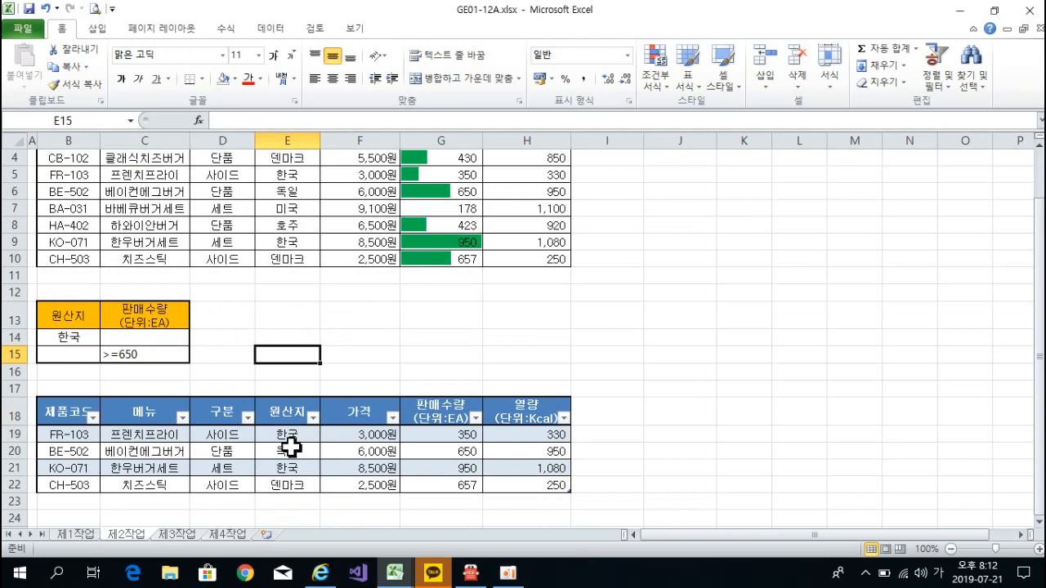
{"action": "scroll", "coordinate": [332, 422], "scroll_direction": "up", "scroll_amount": 1}
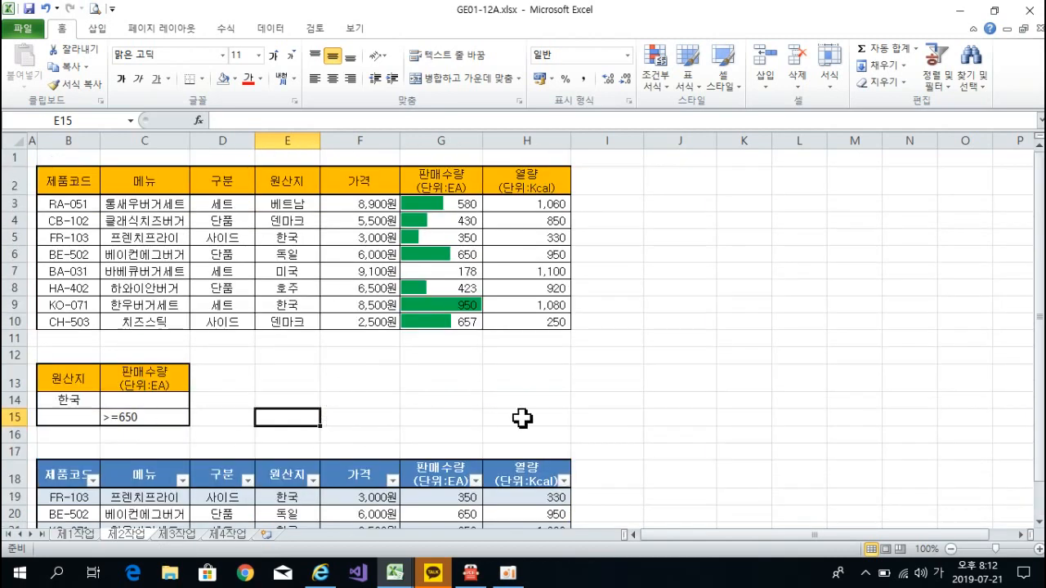
In the practice workbook, copy B4:H12 from the 제1작업 sheet and paste it at B2 of the 제2작업 sheet.
{"action": "mouse_move", "coordinate": [395, 573]}
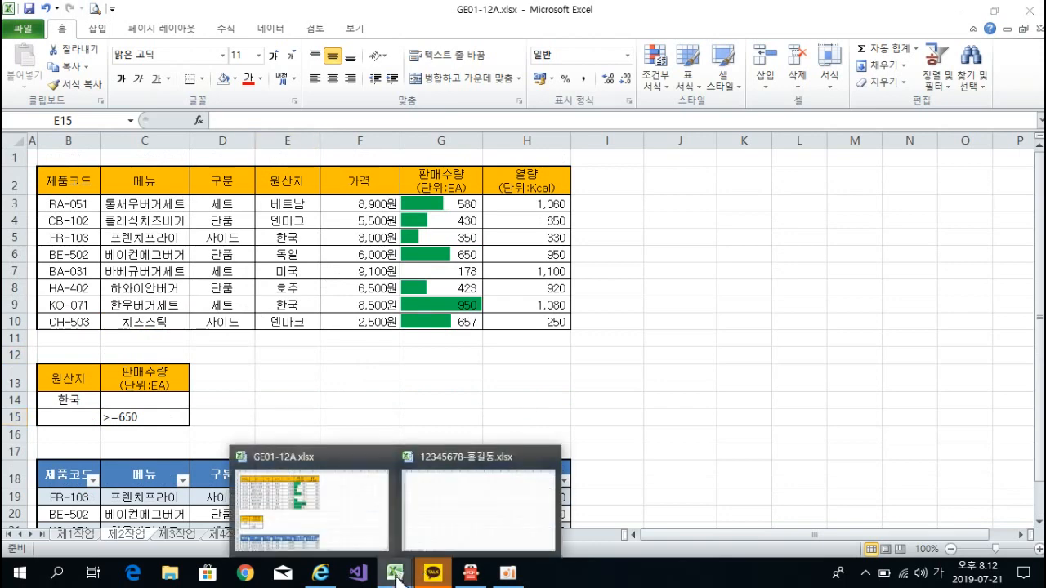
{"action": "left_click", "coordinate": [482, 531]}
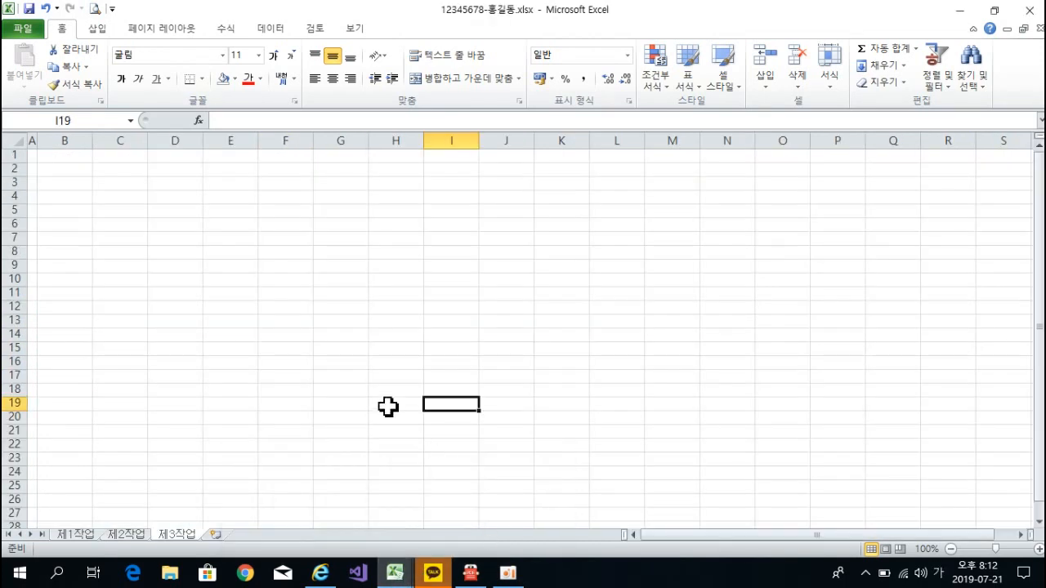
{"action": "left_click", "coordinate": [76, 535]}
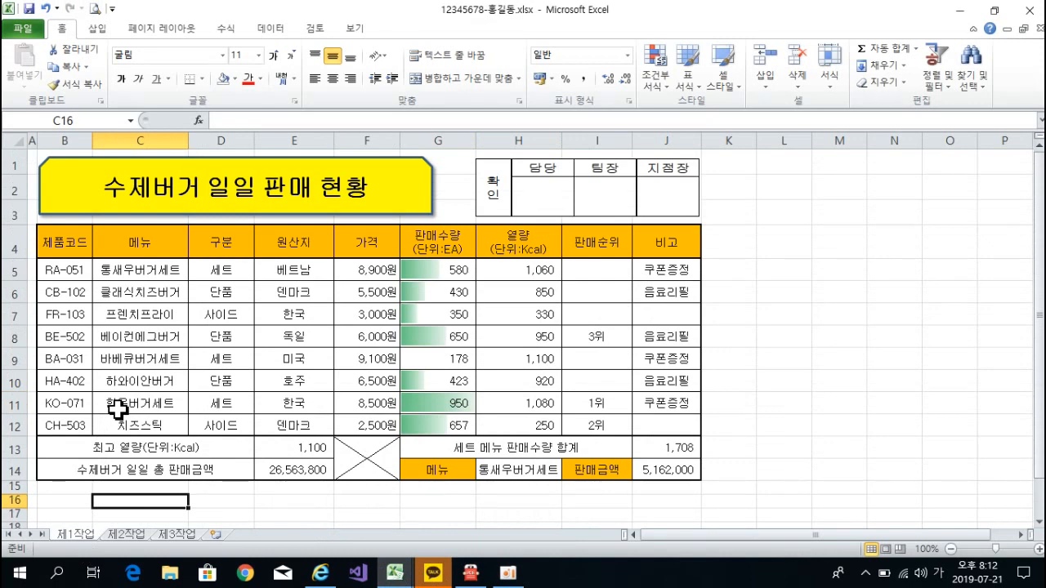
{"action": "left_click", "coordinate": [66, 239]}
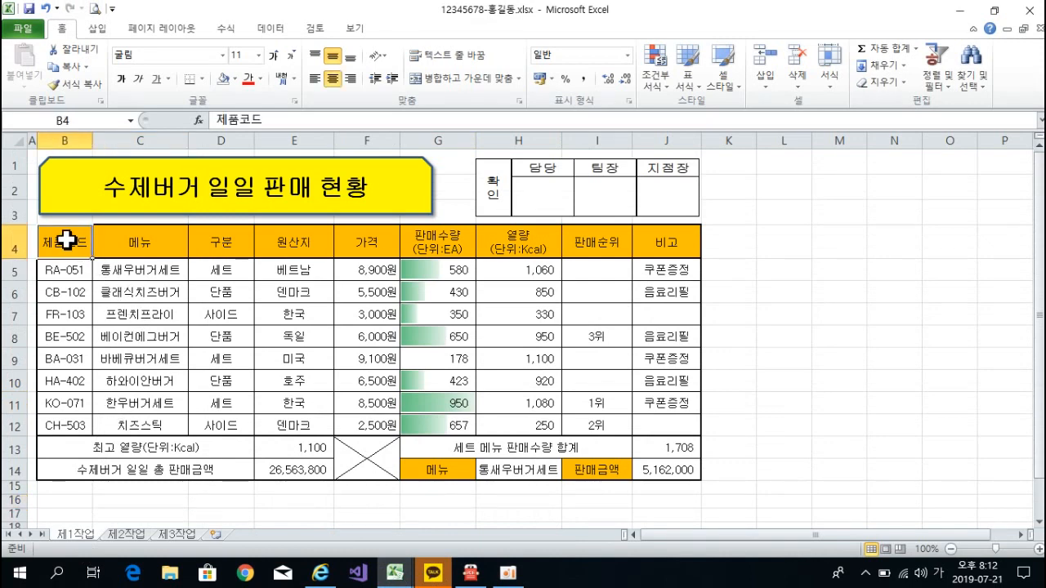
{"action": "left_click_drag", "start_coordinate": [65, 240], "coordinate": [513, 424]}
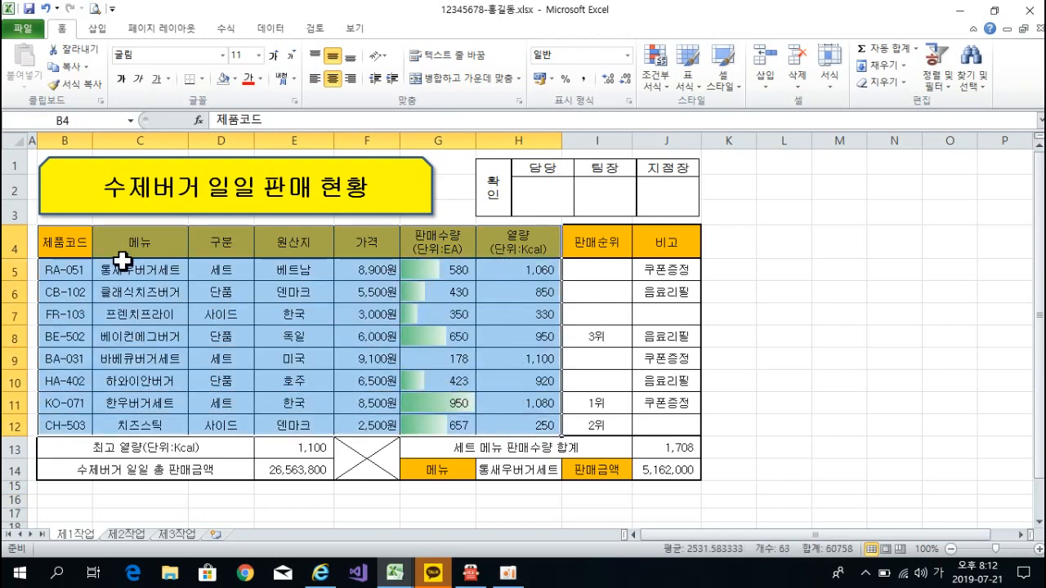
{"action": "left_click", "coordinate": [71, 70]}
{"action": "left_click", "coordinate": [135, 536]}
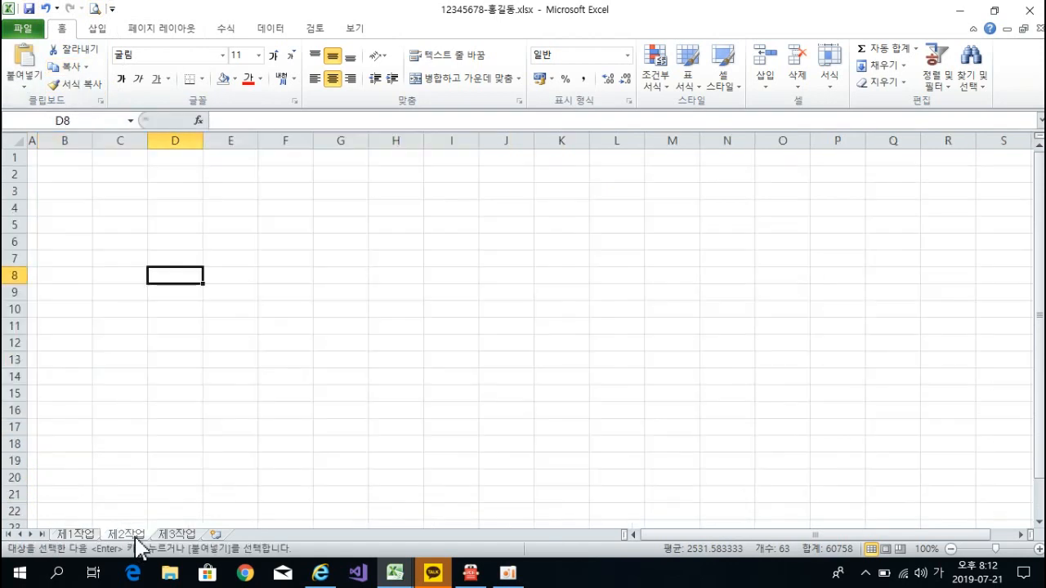
{"action": "left_click", "coordinate": [61, 176]}
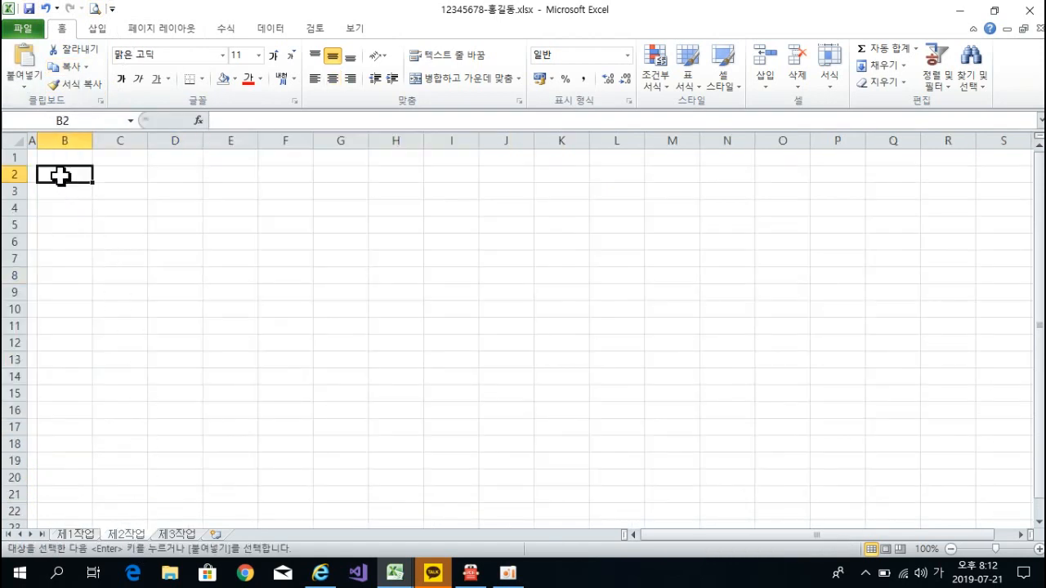
{"action": "left_click", "coordinate": [24, 65]}
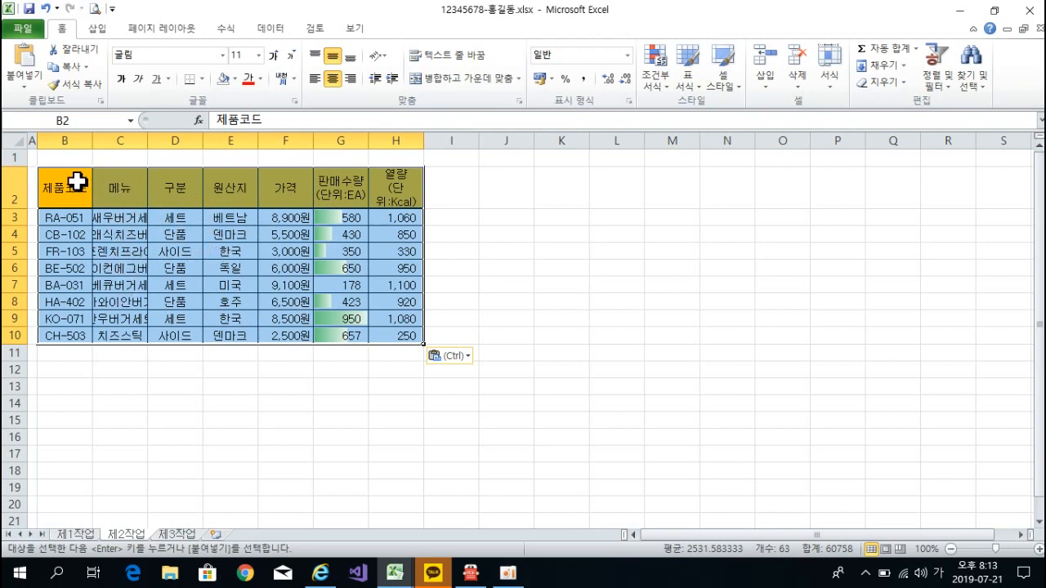
Apply the source column widths to the pasted table with Paste Special's 열 너비 option.
{"action": "right_click", "coordinate": [76, 181]}
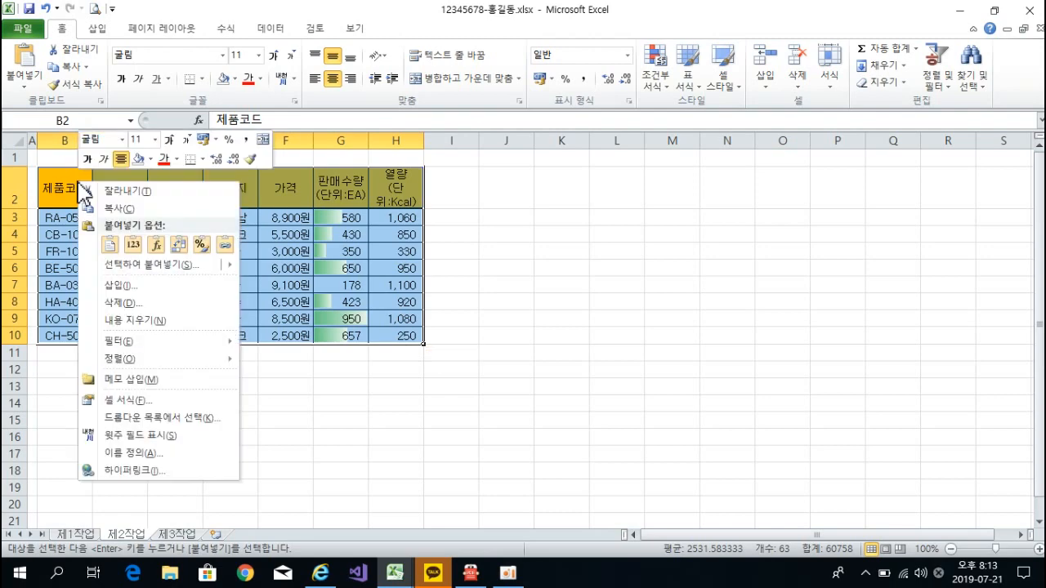
{"action": "left_click", "coordinate": [143, 265]}
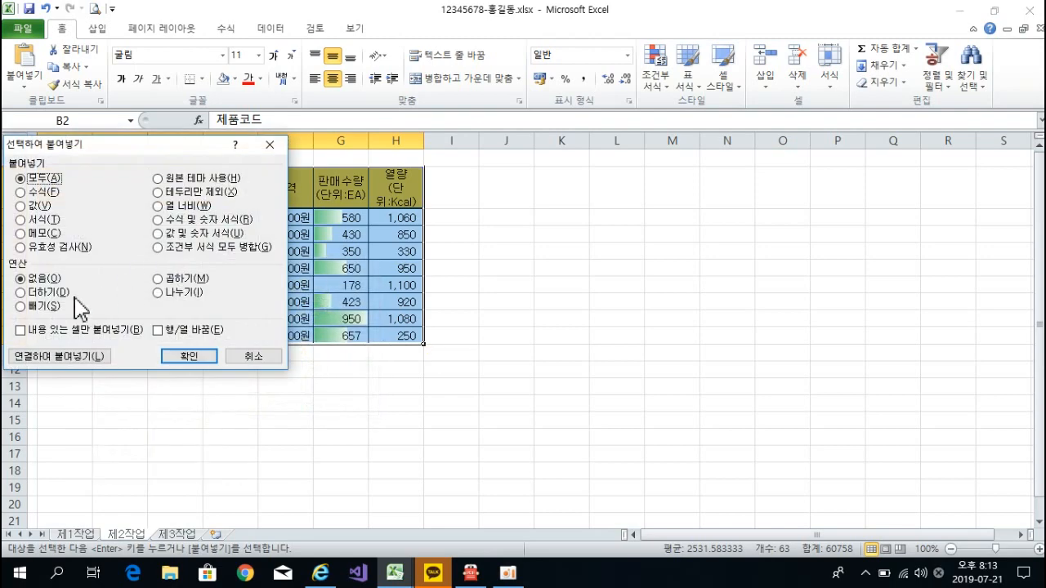
{"action": "left_click", "coordinate": [158, 206]}
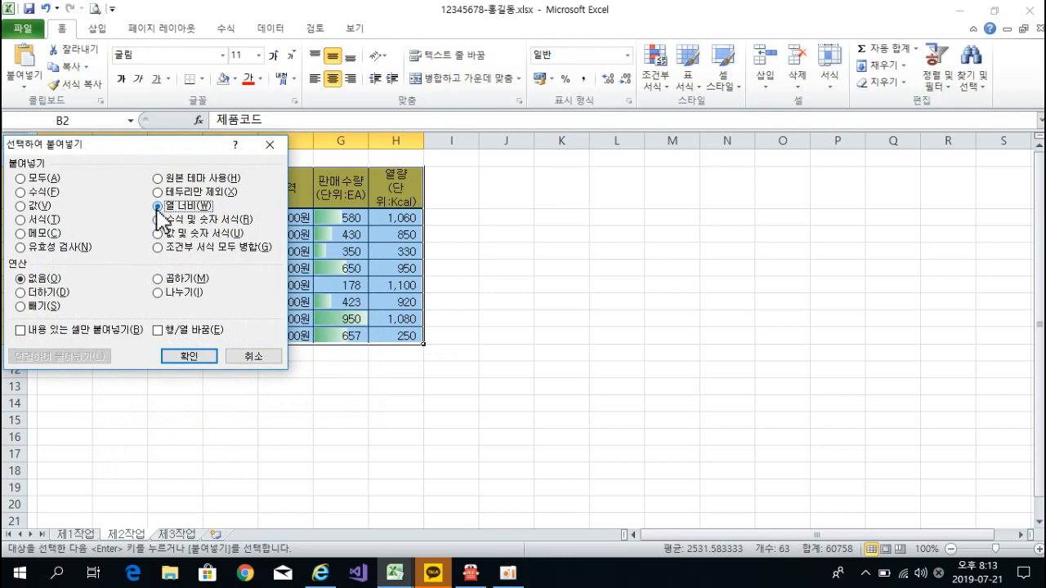
{"action": "left_click", "coordinate": [189, 357]}
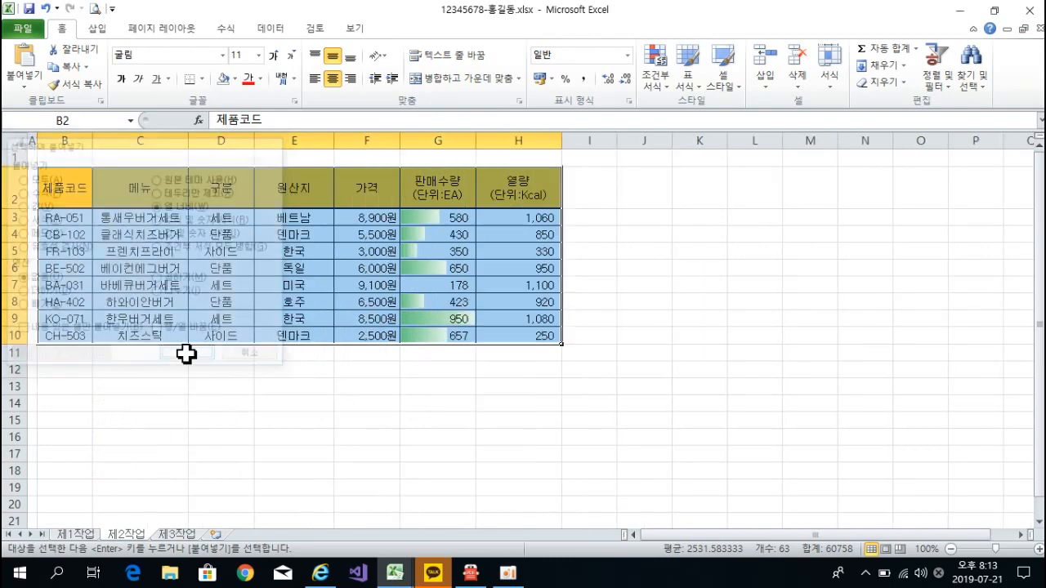
{"action": "left_click", "coordinate": [210, 406]}
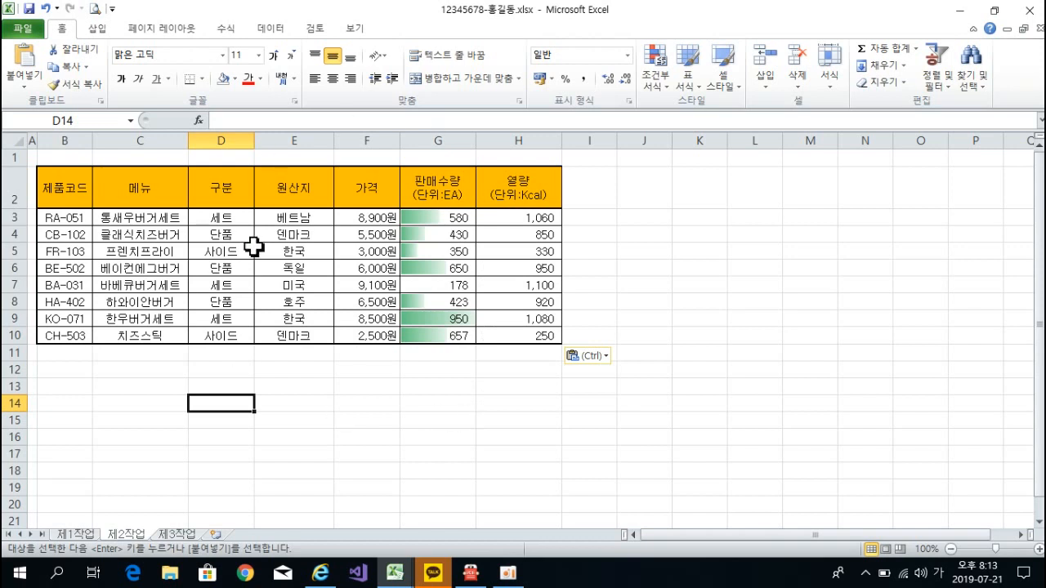
Check the advanced filter conditions in the exam PDF and the matching criteria range in the finished GE01-12A.xlsx workbook.
{"action": "left_click", "coordinate": [472, 576]}
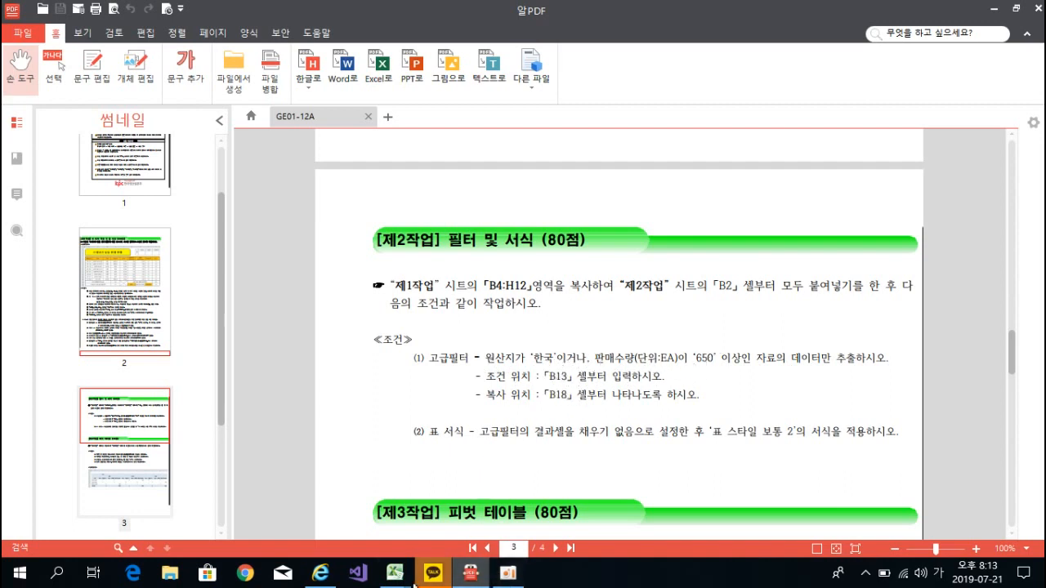
{"action": "left_click", "coordinate": [380, 577]}
{"action": "left_click", "coordinate": [303, 531]}
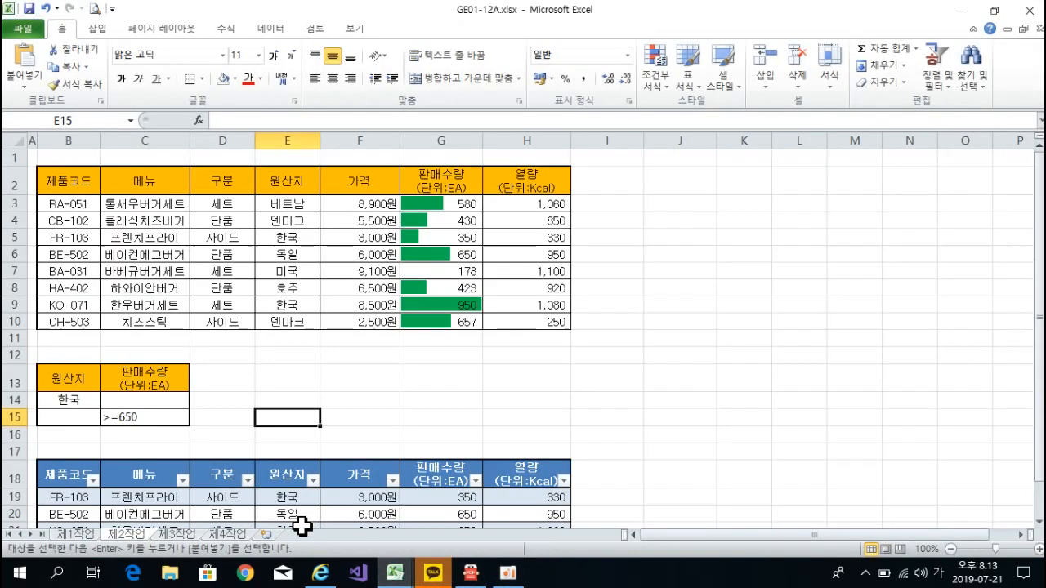
{"action": "left_click", "coordinate": [394, 572]}
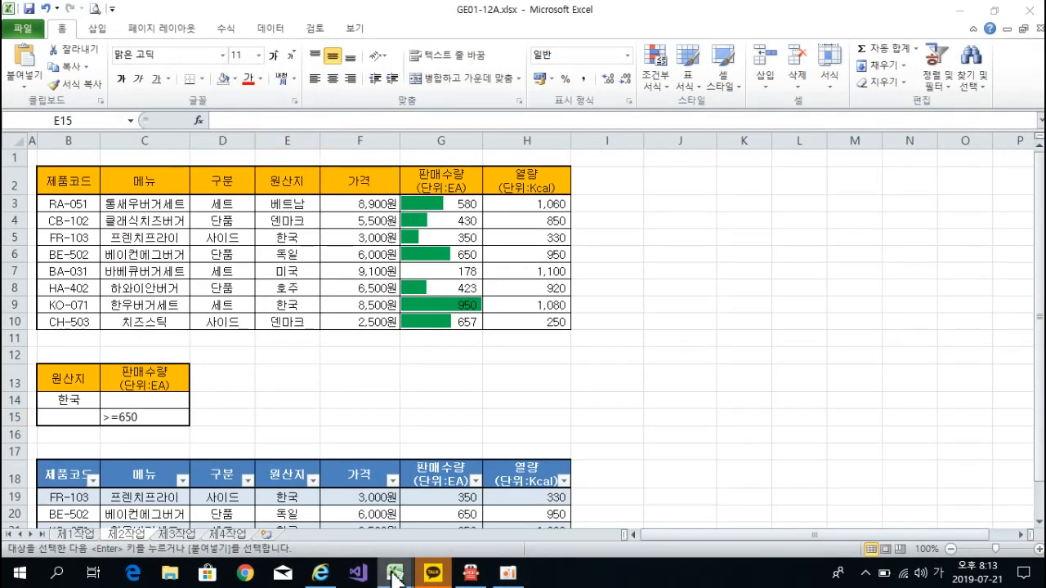
{"action": "left_click", "coordinate": [488, 541]}
Locate the 원산지 and 판매수량(단위:EA) headers in the practice table and compare them with the filter conditions in the exam PDF.
{"action": "left_click", "coordinate": [295, 190]}
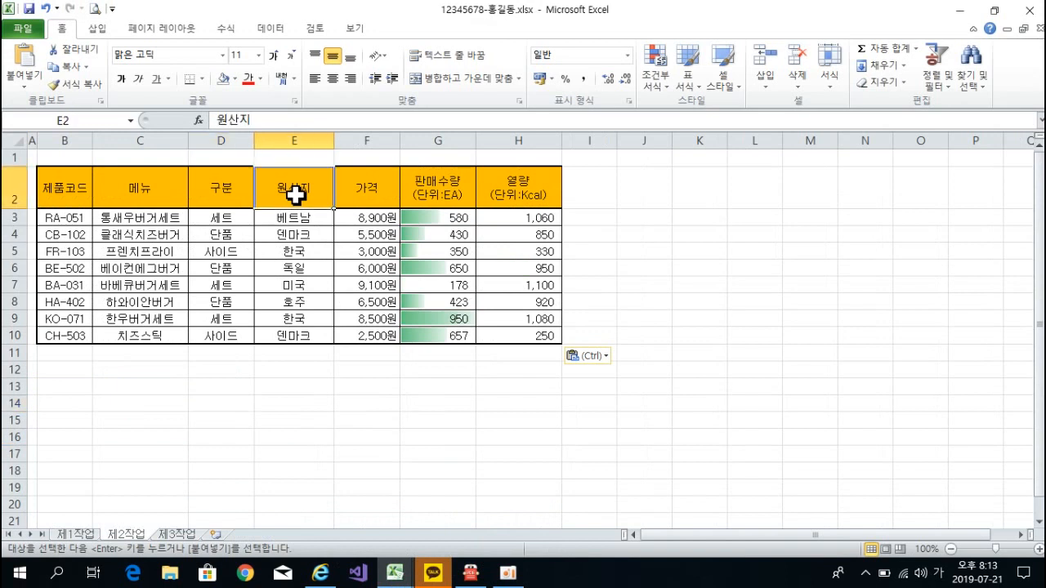
{"action": "left_click", "coordinate": [415, 191]}
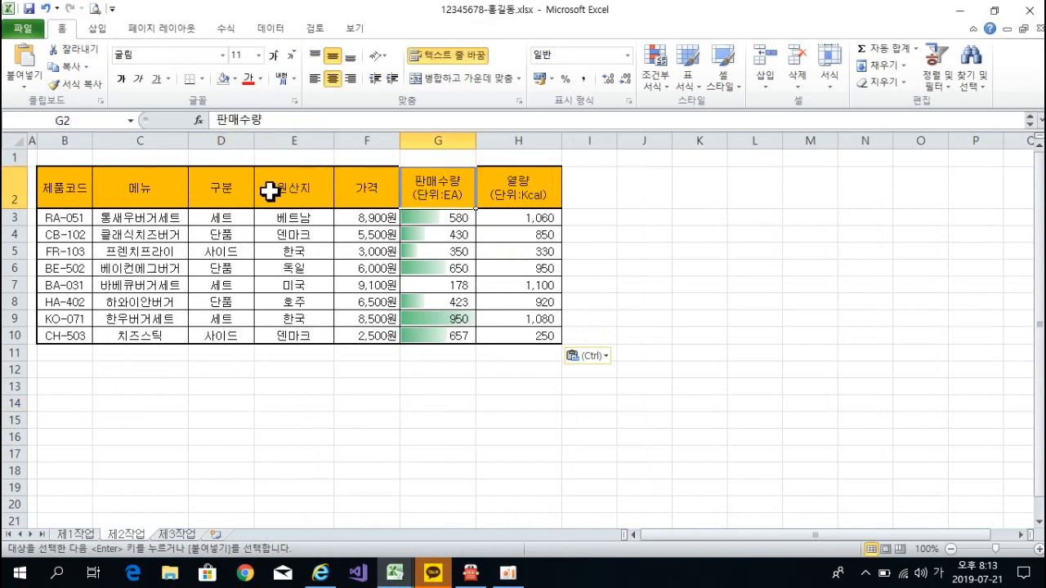
{"action": "left_click", "coordinate": [275, 190]}
{"action": "left_click", "coordinate": [418, 187]}
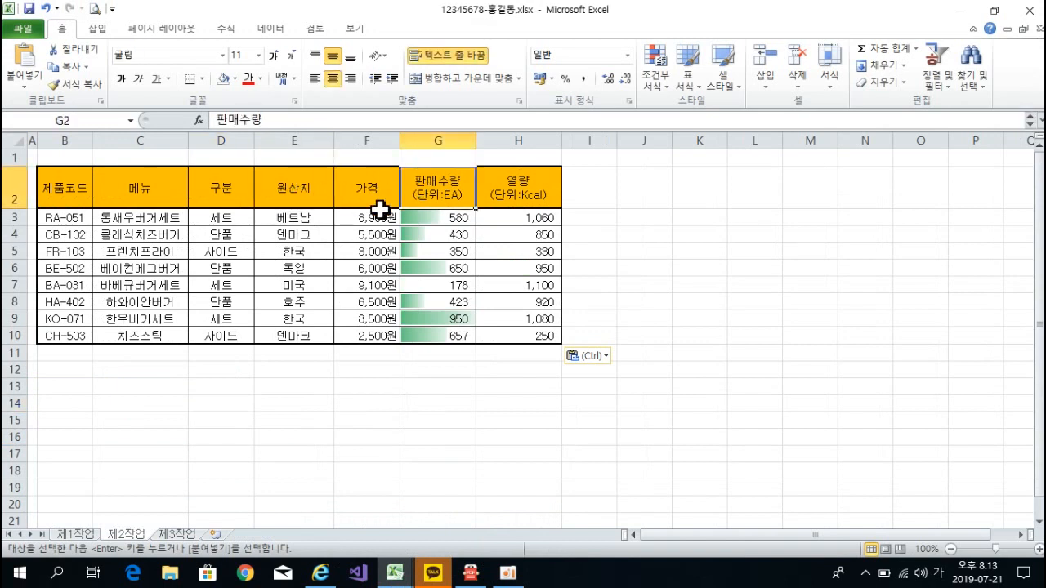
{"action": "left_click", "coordinate": [296, 195]}
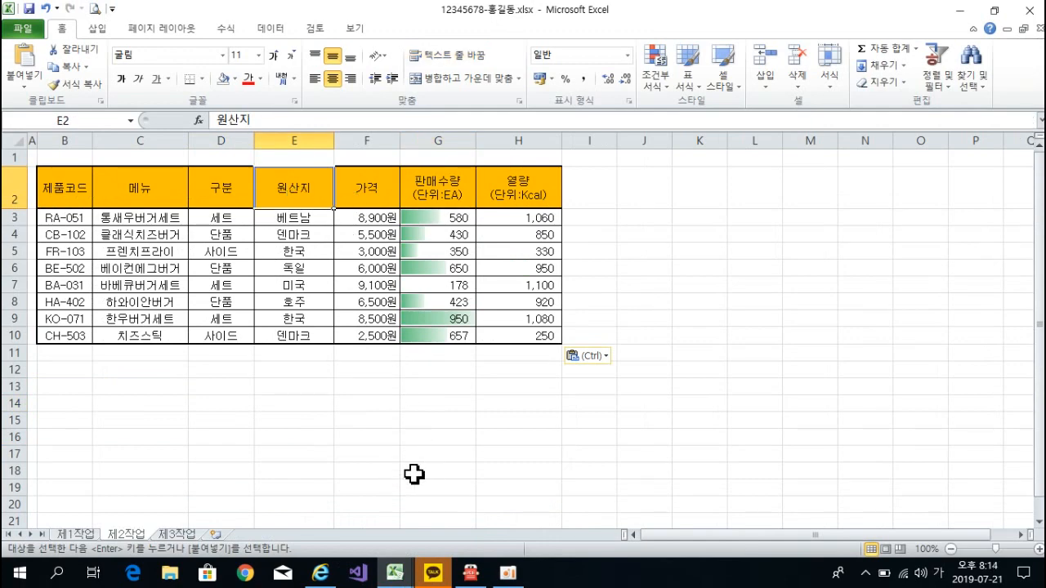
{"action": "left_click", "coordinate": [471, 573]}
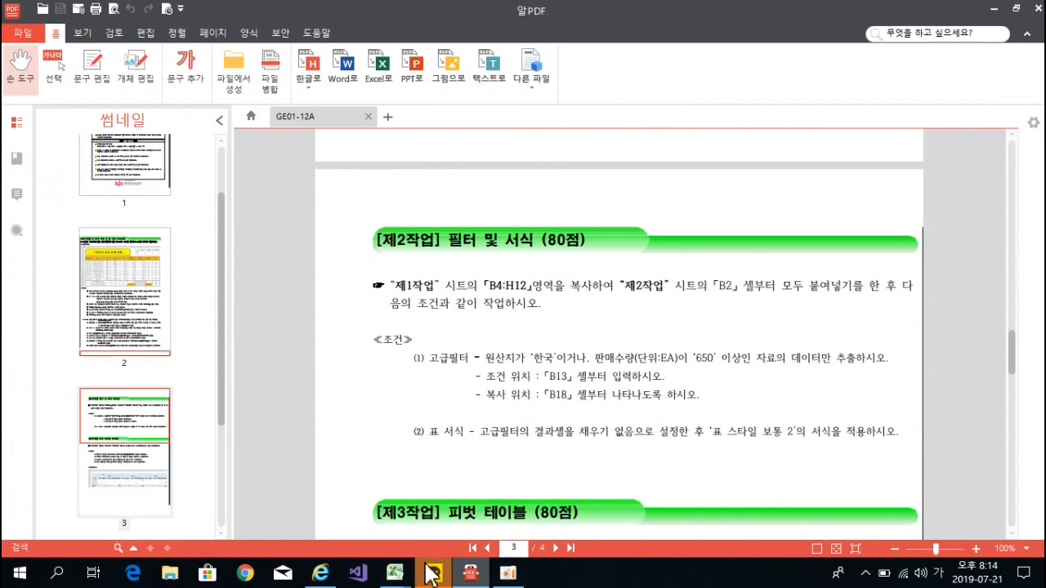
{"action": "mouse_move", "coordinate": [398, 579]}
{"action": "left_click", "coordinate": [462, 511]}
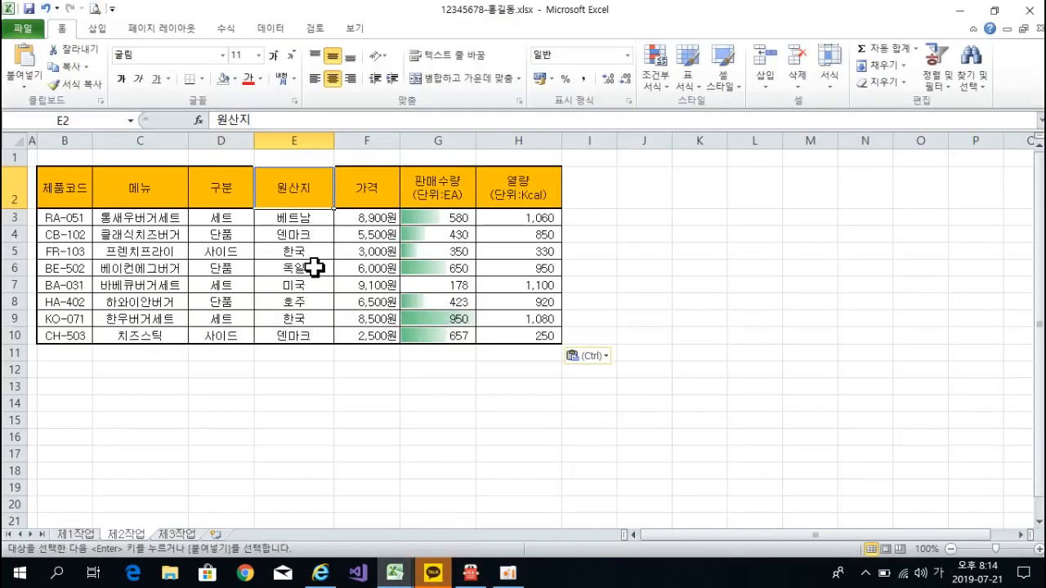
{"action": "left_click", "coordinate": [294, 418]}
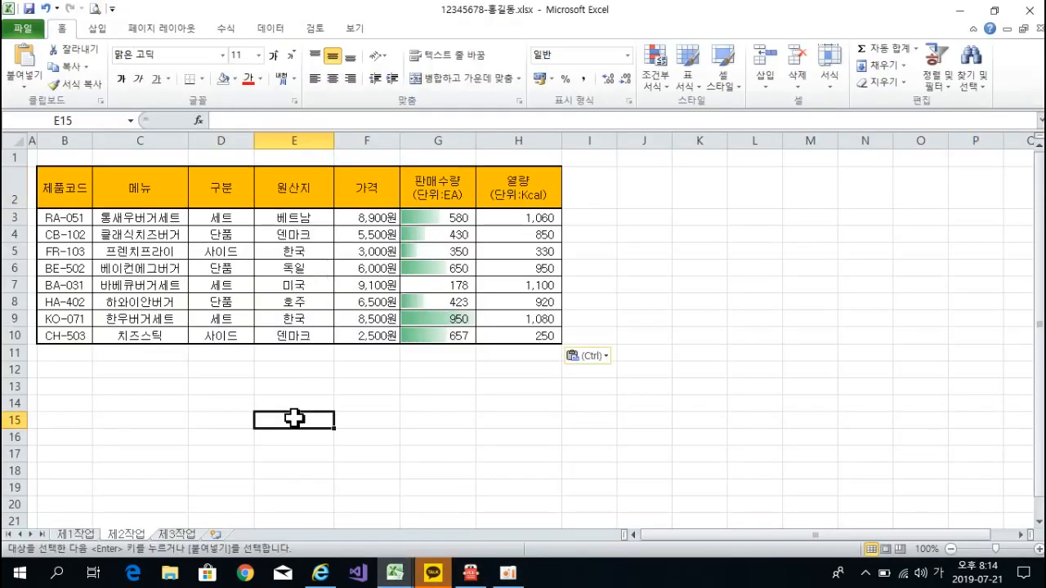
Copy the 원산지 and 판매수량(단위:EA) headers from E2 and G2 together and paste them at B13 as criteria headers.
{"action": "left_click", "coordinate": [289, 192]}
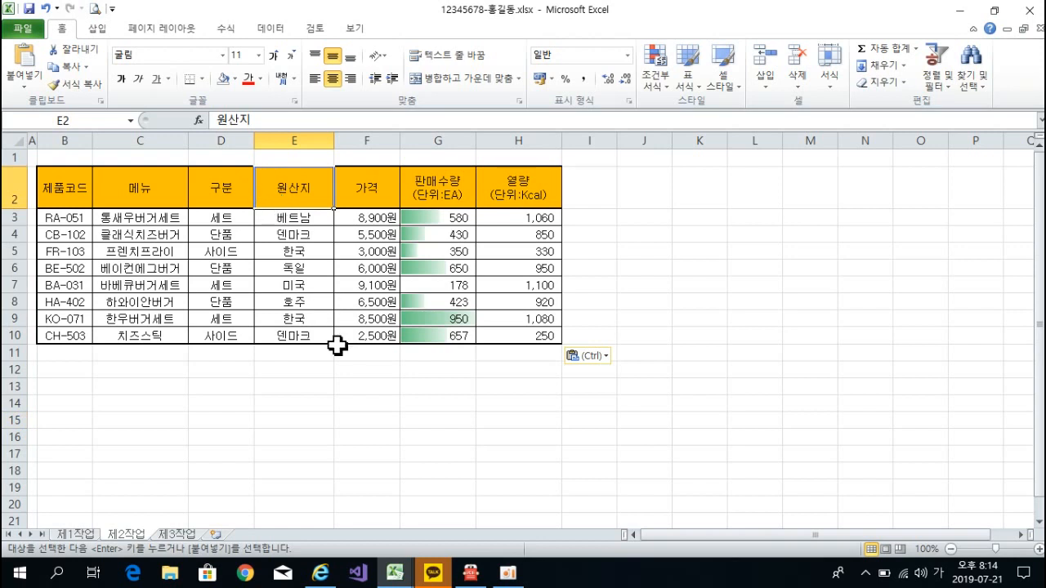
{"action": "left_click", "coordinate": [442, 191], "text": "ctrl"}
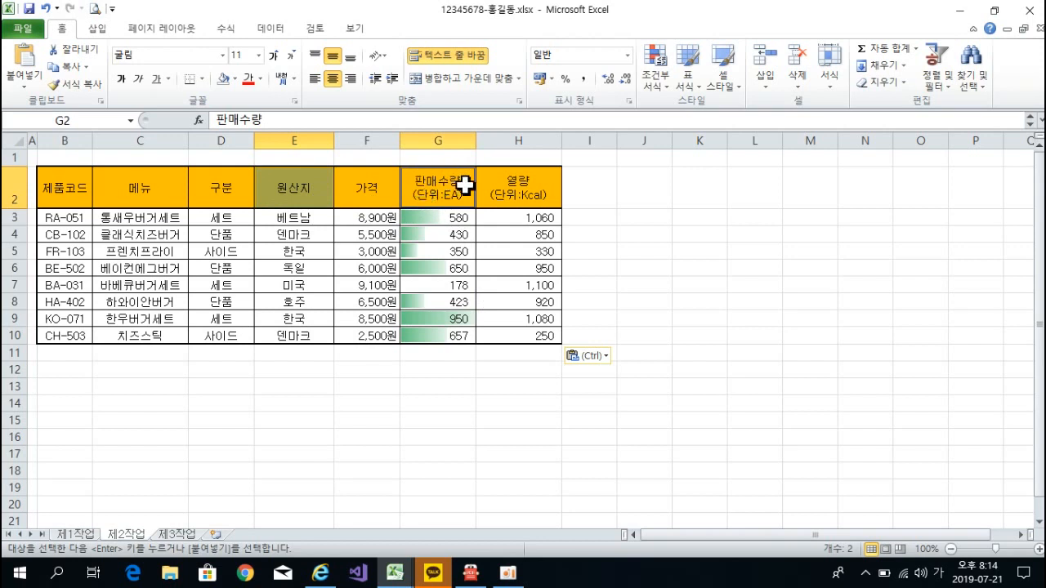
{"action": "left_click", "coordinate": [67, 66]}
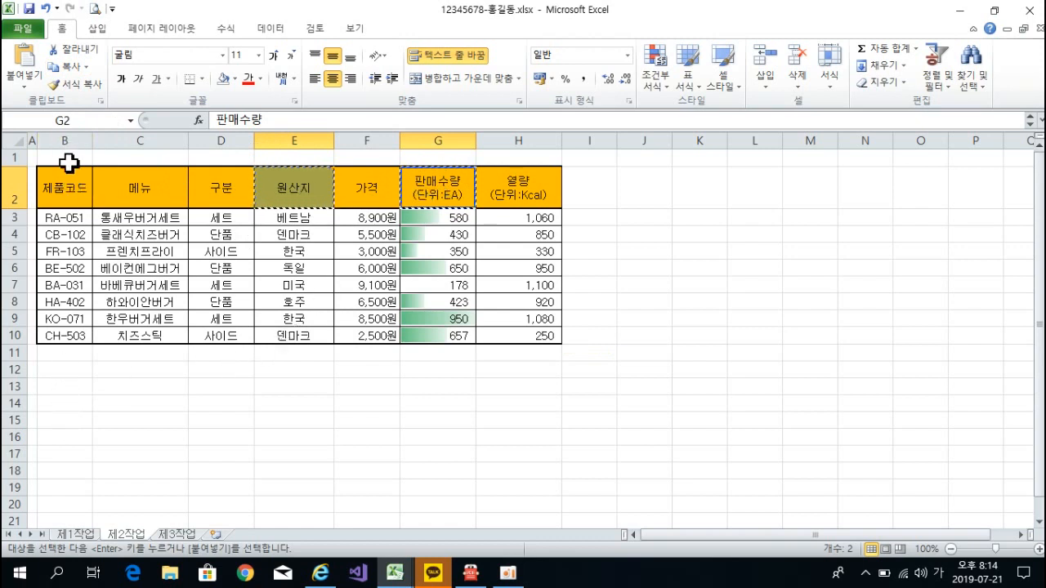
{"action": "left_click", "coordinate": [52, 386]}
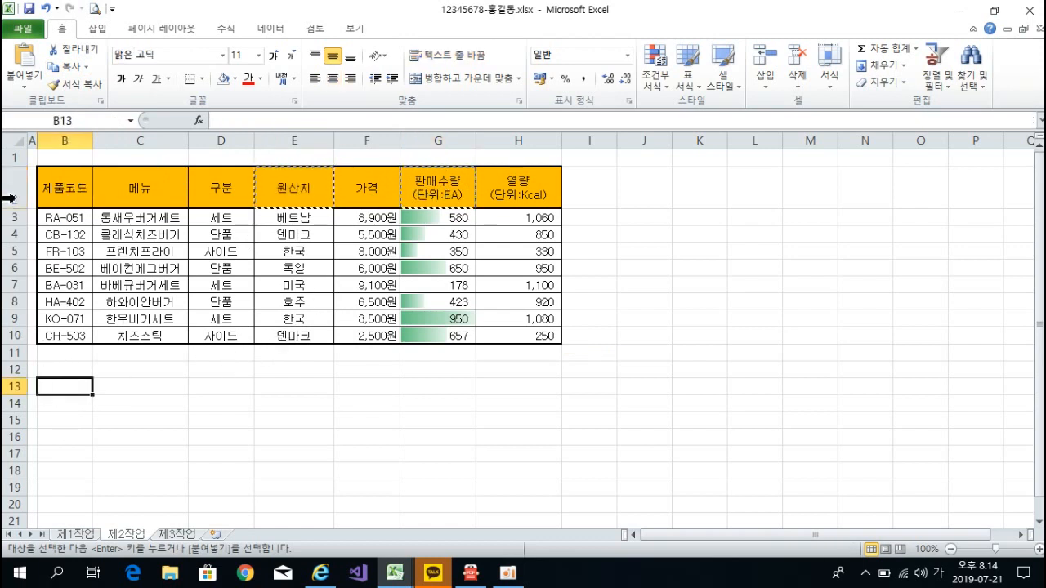
{"action": "left_click", "coordinate": [23, 64]}
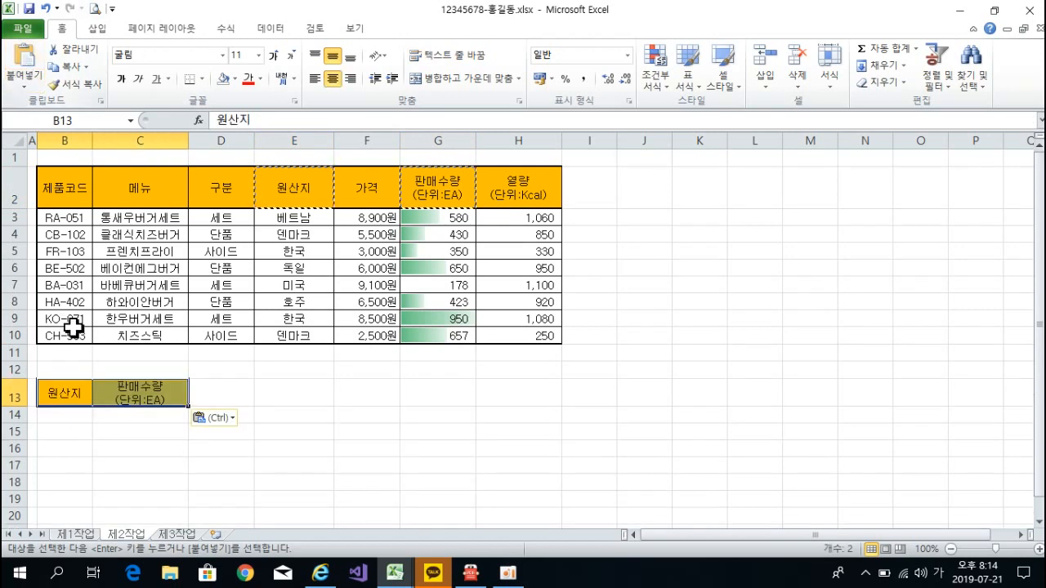
{"action": "left_click", "coordinate": [70, 398]}
{"action": "left_click", "coordinate": [133, 400]}
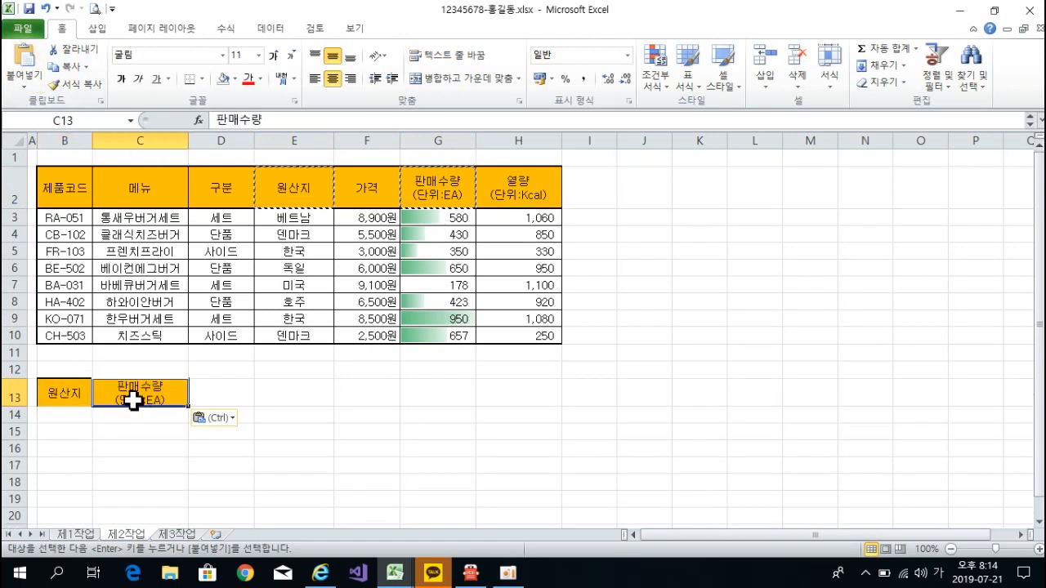
Clear the pending copy selection and enter 한국 as the 원산지 criterion in B14.
{"action": "left_click", "coordinate": [75, 397]}
{"action": "left_click", "coordinate": [144, 401]}
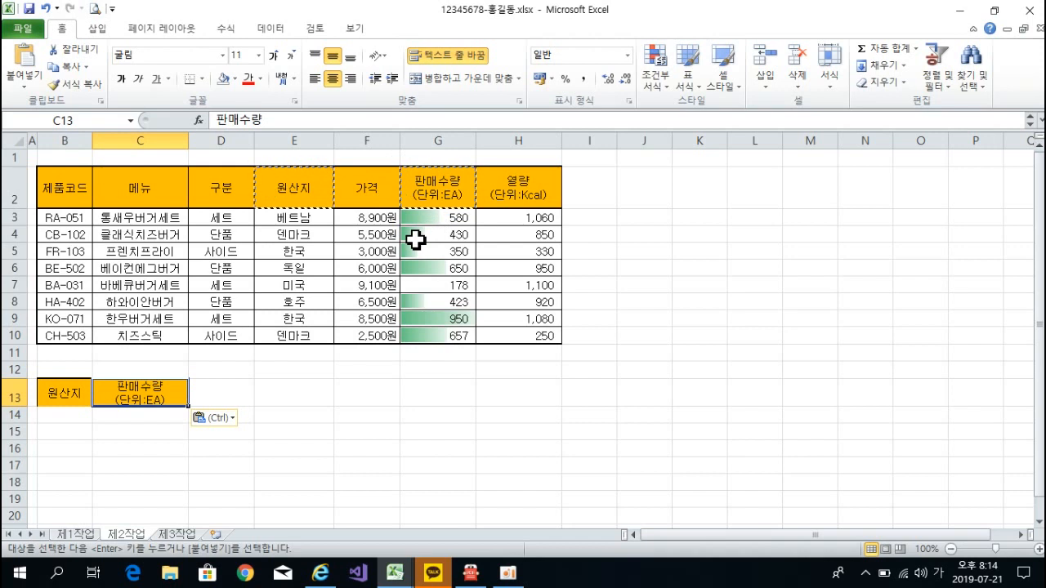
{"action": "key", "text": "Escape"}
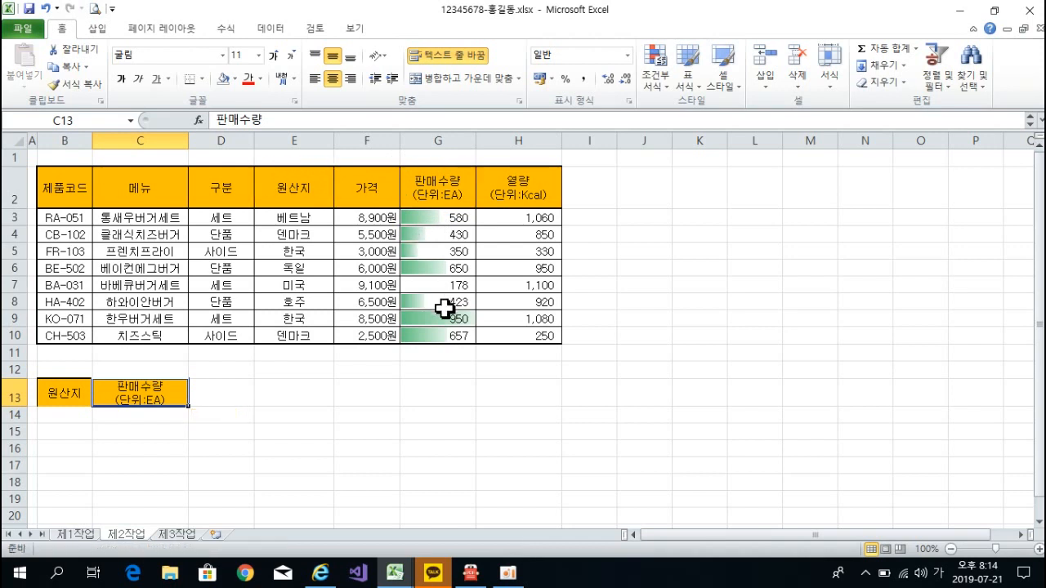
{"action": "left_click", "coordinate": [326, 484]}
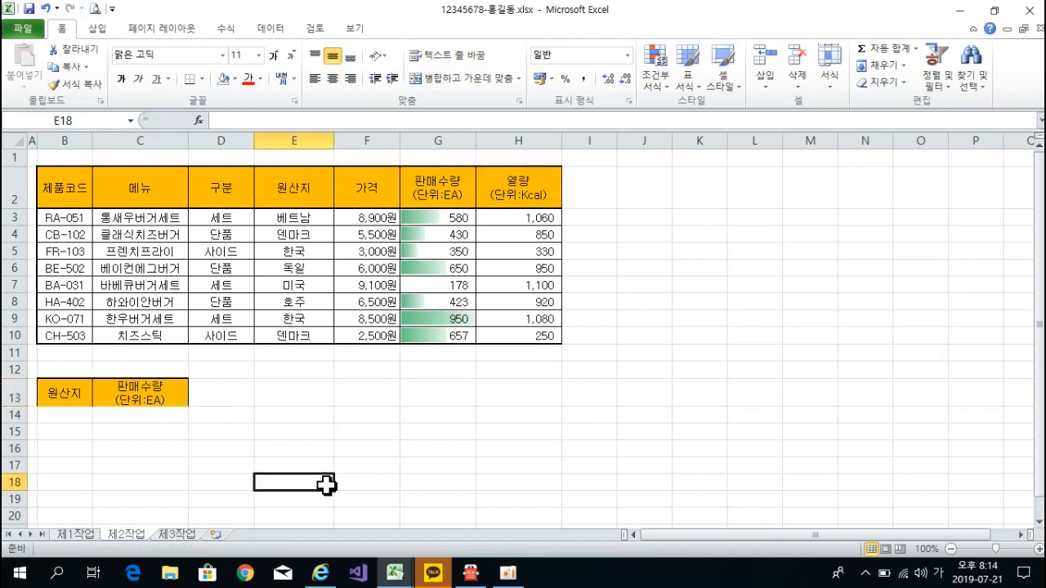
{"action": "left_click", "coordinate": [73, 415]}
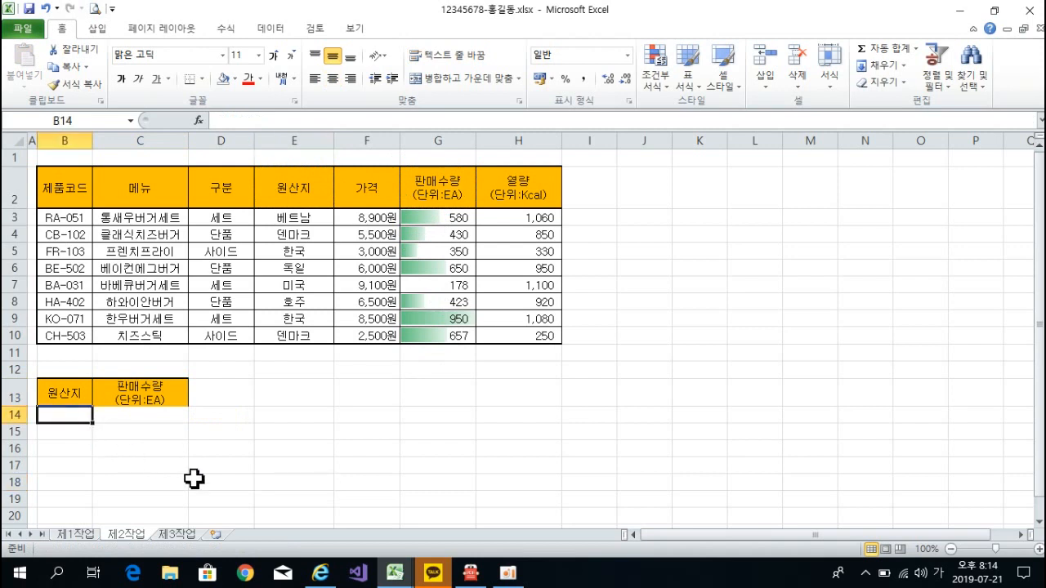
{"action": "type", "text": "한국"}
{"action": "key", "text": "Return"}
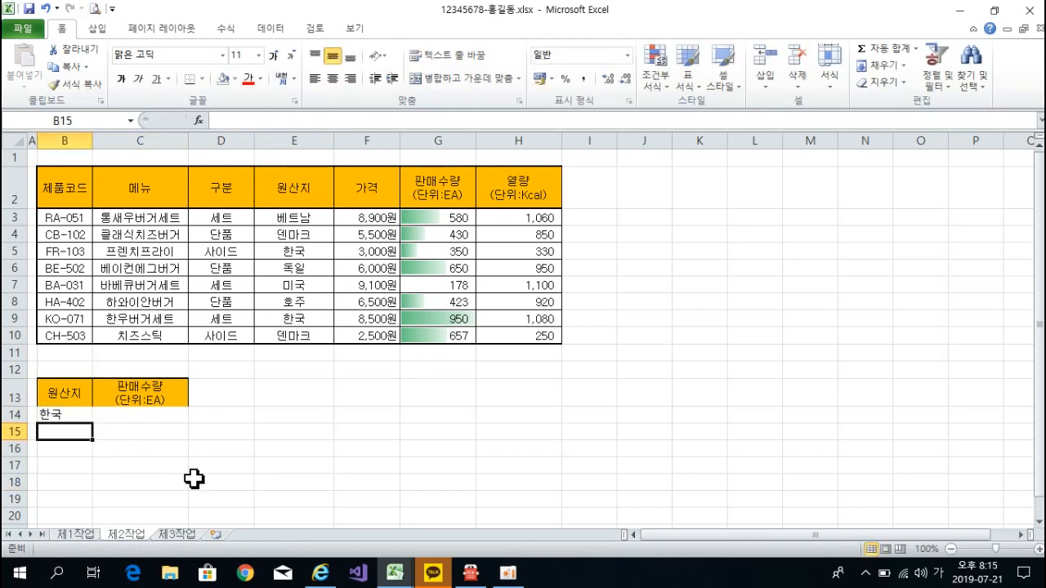
Enter >=650 as the 판매수량(단위:EA) criterion in C15, one row below the 한국 criterion, to form an OR condition.
{"action": "left_click", "coordinate": [75, 413]}
{"action": "left_click", "coordinate": [112, 433]}
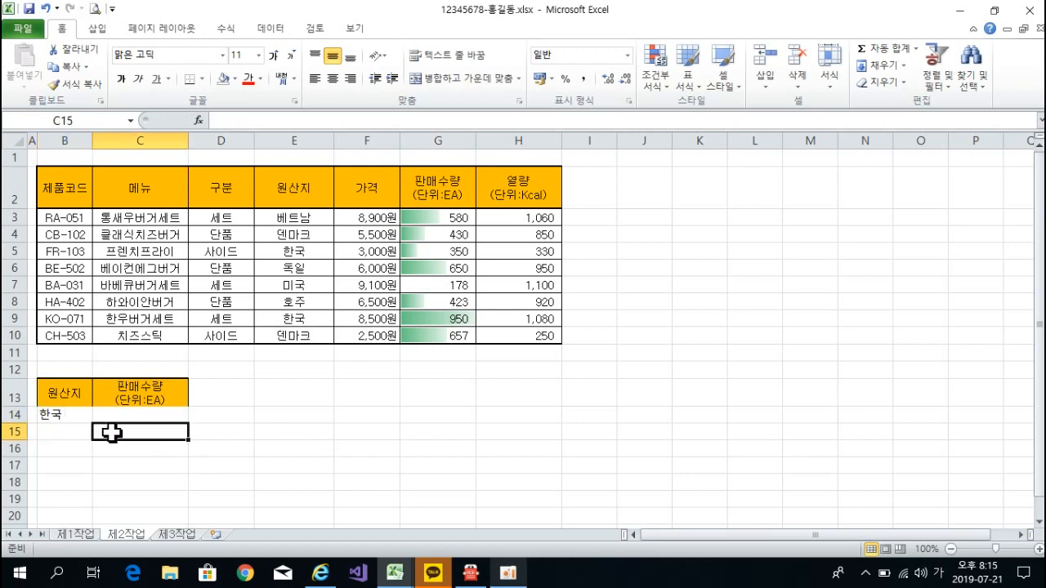
{"action": "left_click", "coordinate": [72, 418]}
{"action": "left_click", "coordinate": [117, 415]}
{"action": "left_click", "coordinate": [76, 415]}
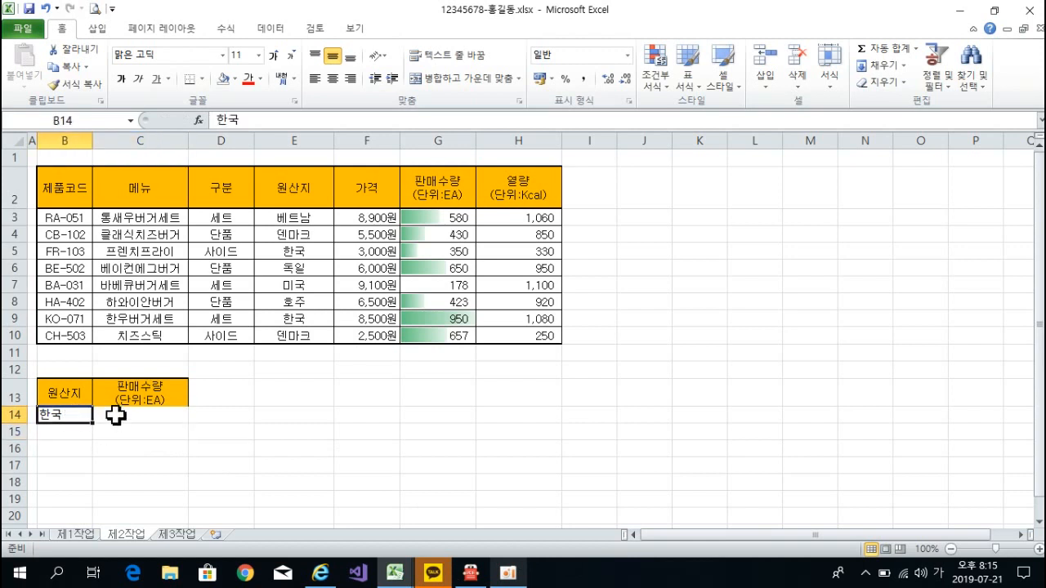
{"action": "left_click", "coordinate": [116, 416]}
{"action": "left_click", "coordinate": [109, 433]}
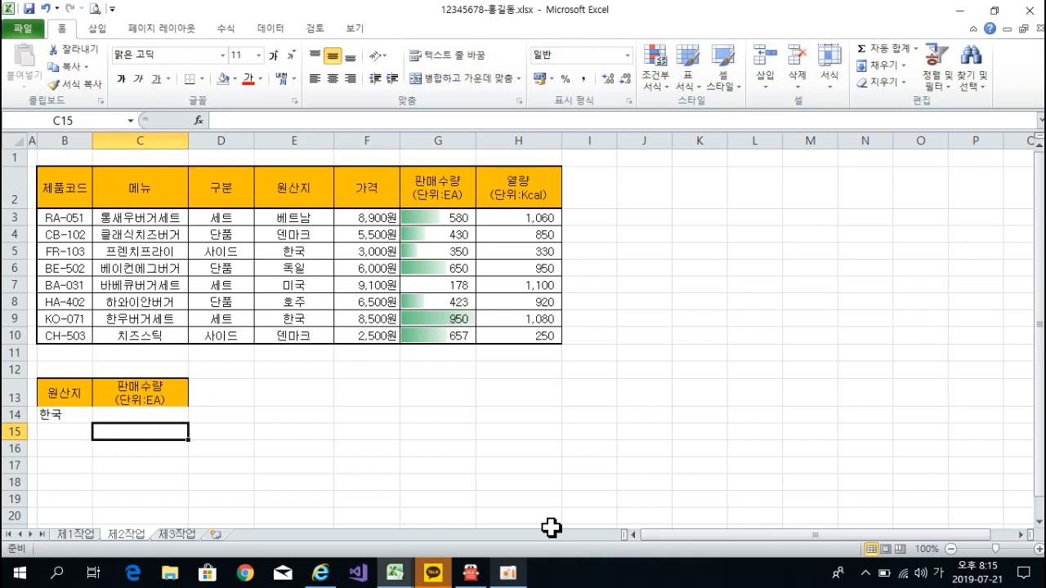
{"action": "type", "text": ">=650"}
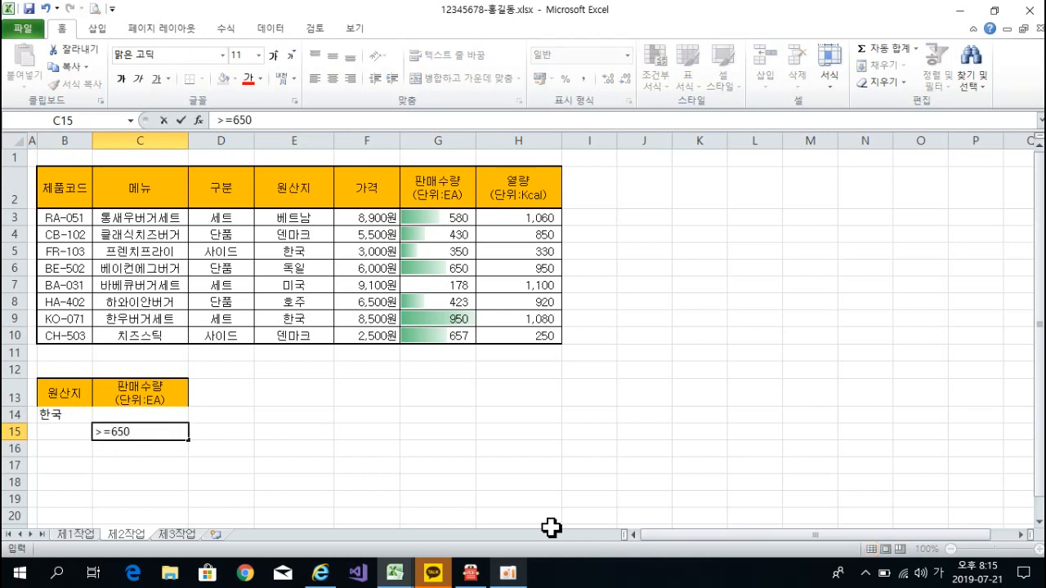
{"action": "key", "text": "Return"}
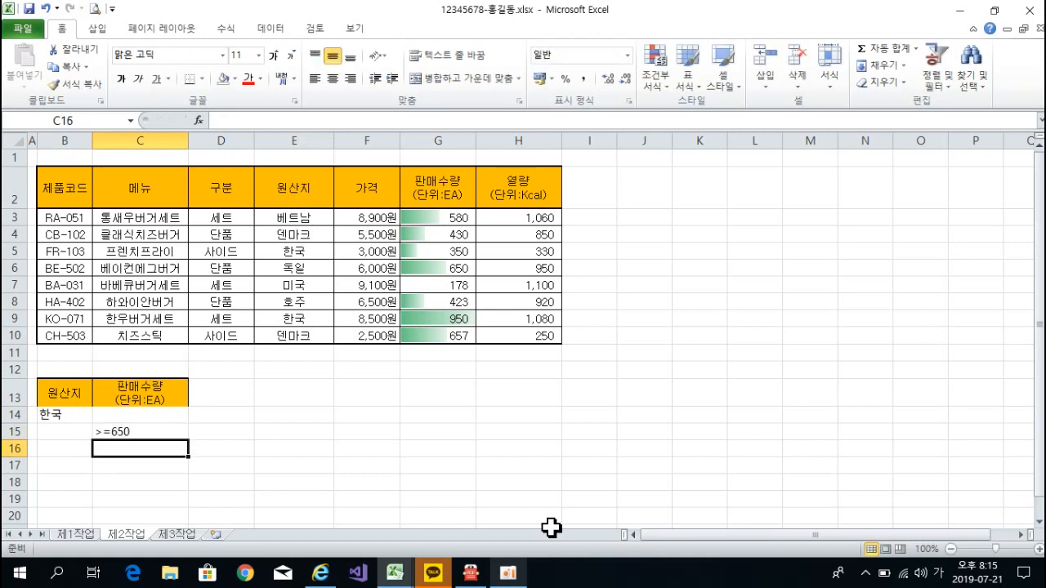
Compare the criteria in B13:C15 with the table's 원산지 and 판매수량 columns and with the 고급필터 conditions in the exam PDF.
{"action": "left_click", "coordinate": [54, 393]}
{"action": "left_click", "coordinate": [51, 413]}
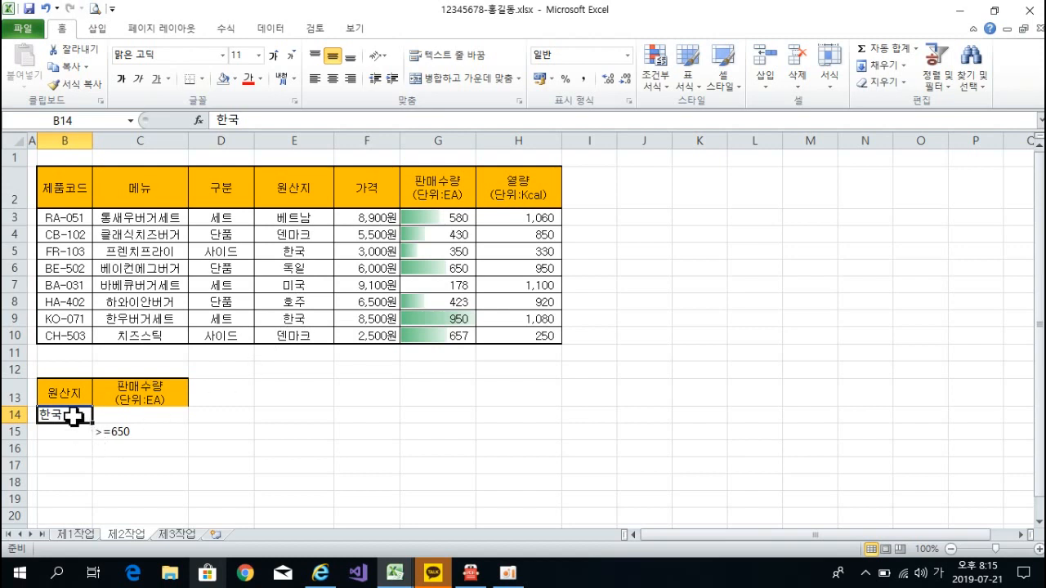
{"action": "left_click", "coordinate": [131, 428]}
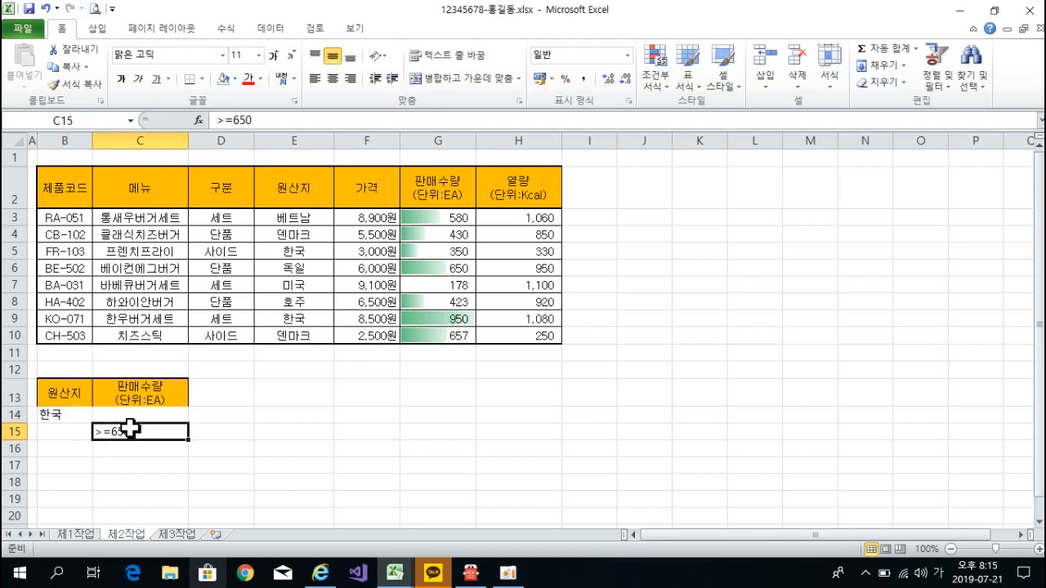
{"action": "left_click", "coordinate": [430, 267]}
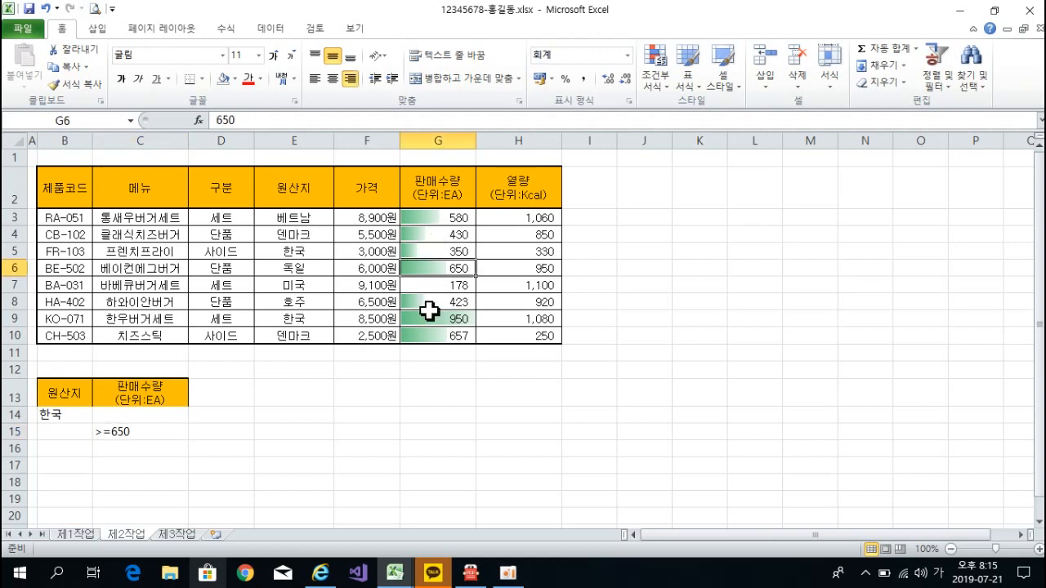
{"action": "left_click", "coordinate": [429, 320]}
{"action": "left_click", "coordinate": [434, 268]}
{"action": "left_click", "coordinate": [301, 258]}
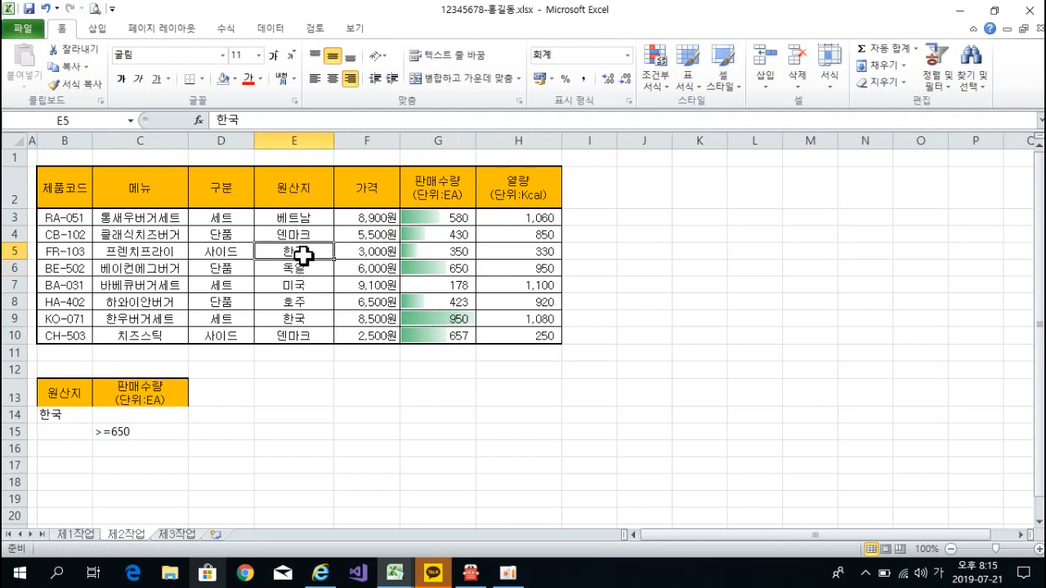
{"action": "left_click", "coordinate": [301, 322]}
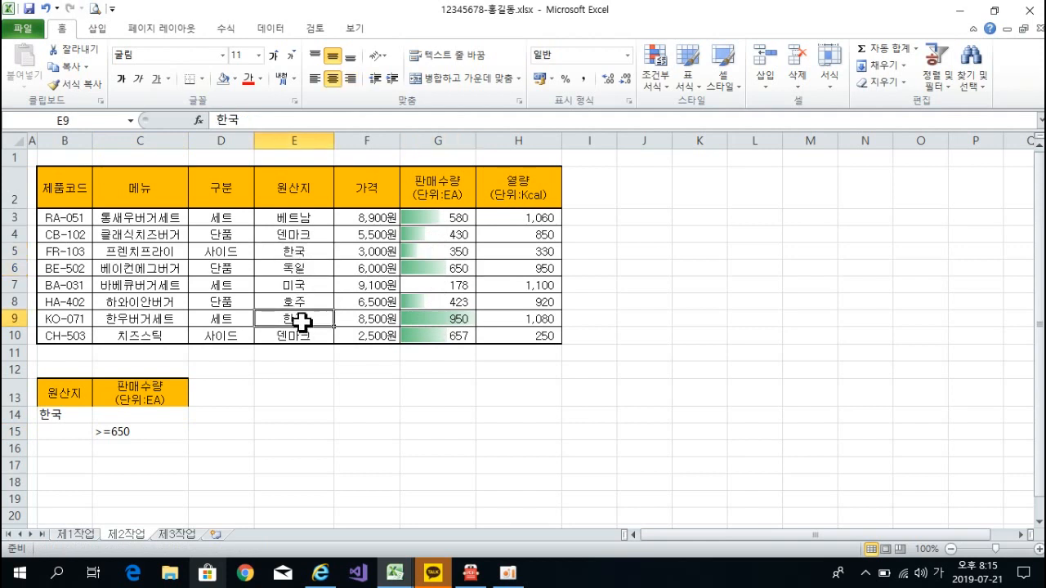
{"action": "left_click", "coordinate": [439, 270]}
{"action": "left_click", "coordinate": [431, 322]}
{"action": "left_click", "coordinate": [433, 335]}
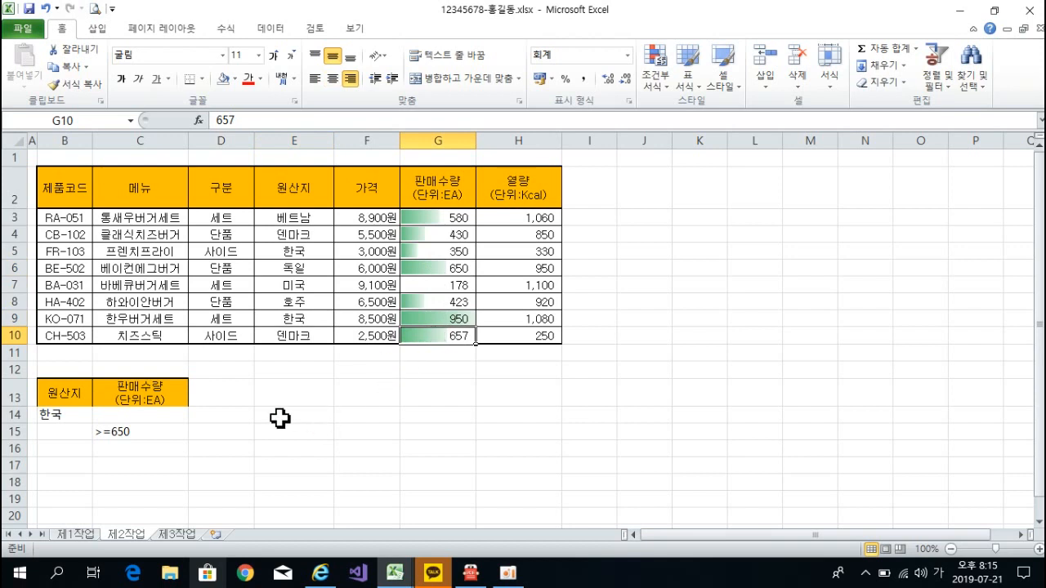
{"action": "left_click", "coordinate": [470, 572]}
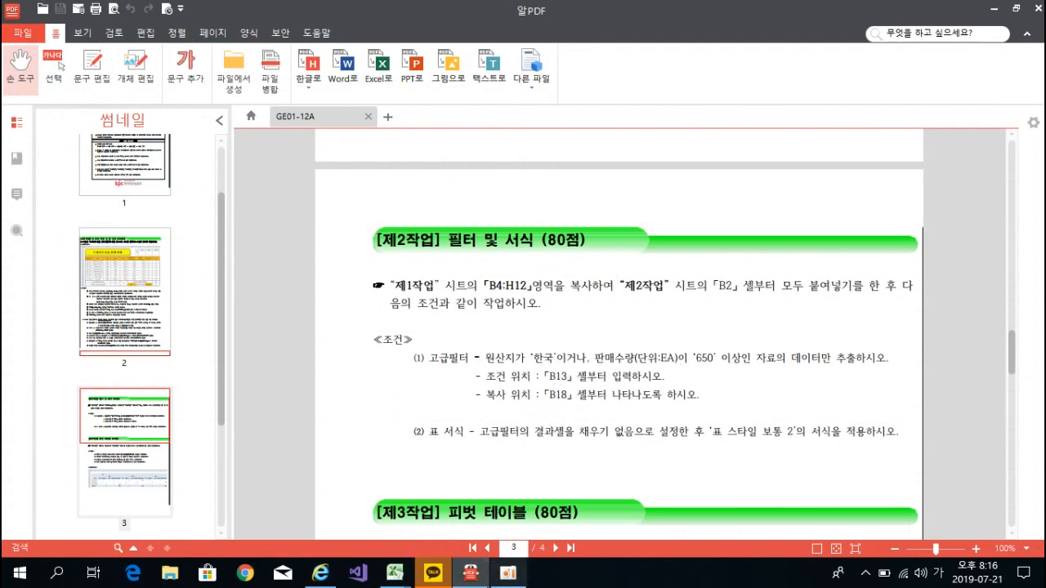
{"action": "mouse_move", "coordinate": [399, 582]}
{"action": "left_click", "coordinate": [472, 449]}
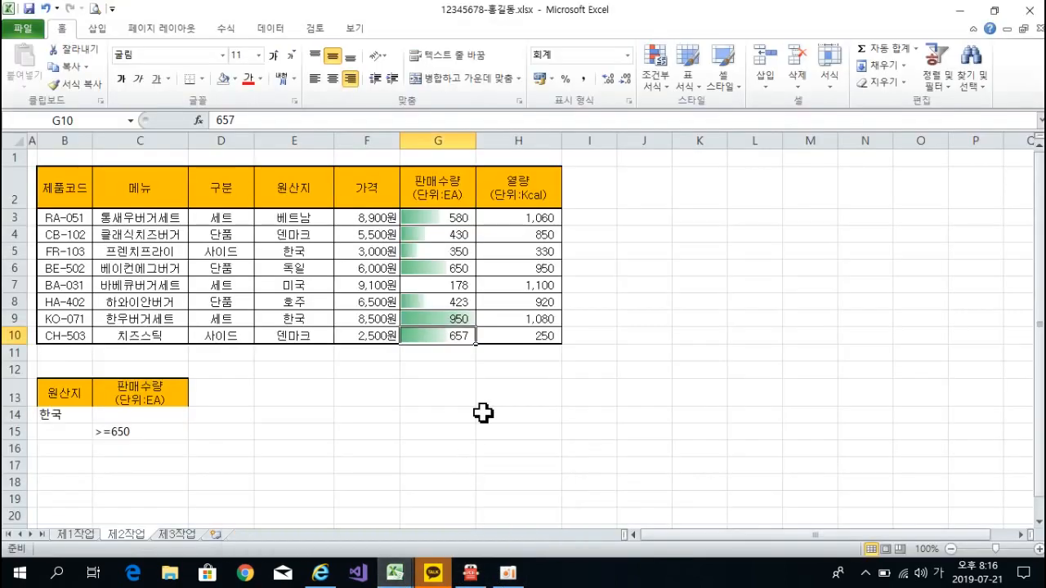
Start an Advanced Filter on the table with list range B2:H10 and criteria range B13:C15.
{"action": "left_click", "coordinate": [66, 189]}
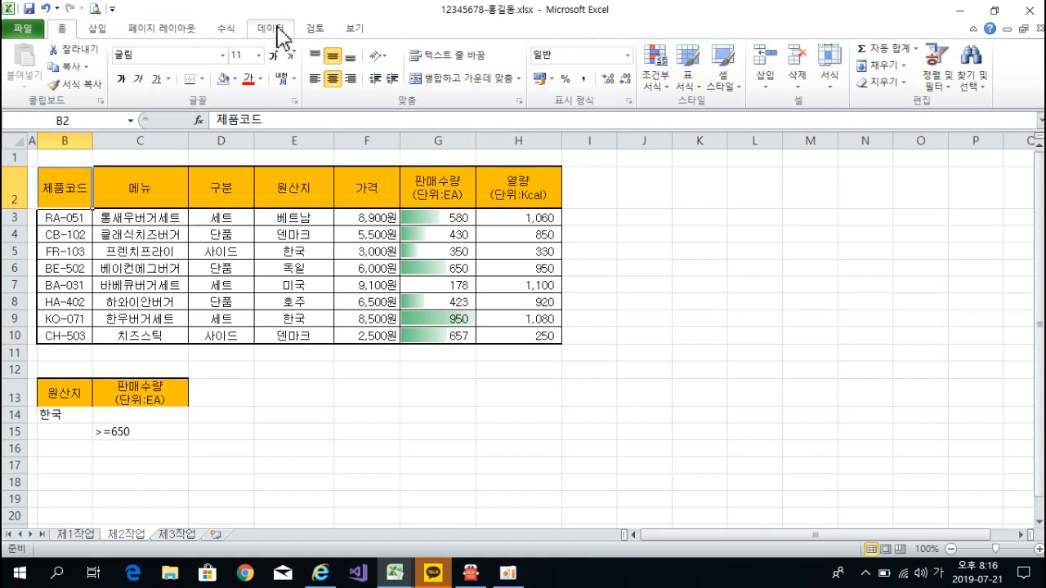
{"action": "left_click", "coordinate": [278, 29]}
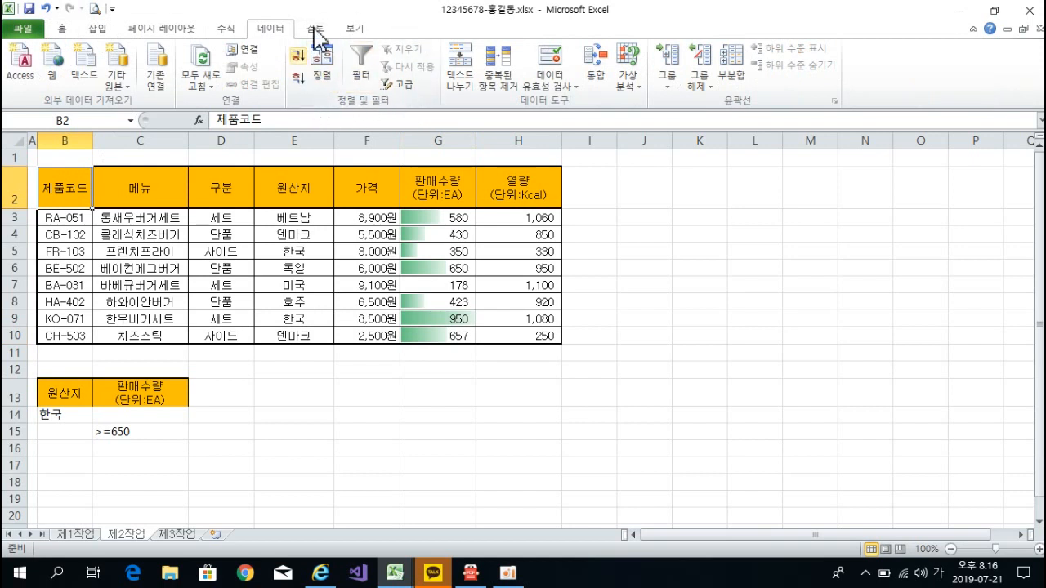
{"action": "left_click", "coordinate": [403, 85]}
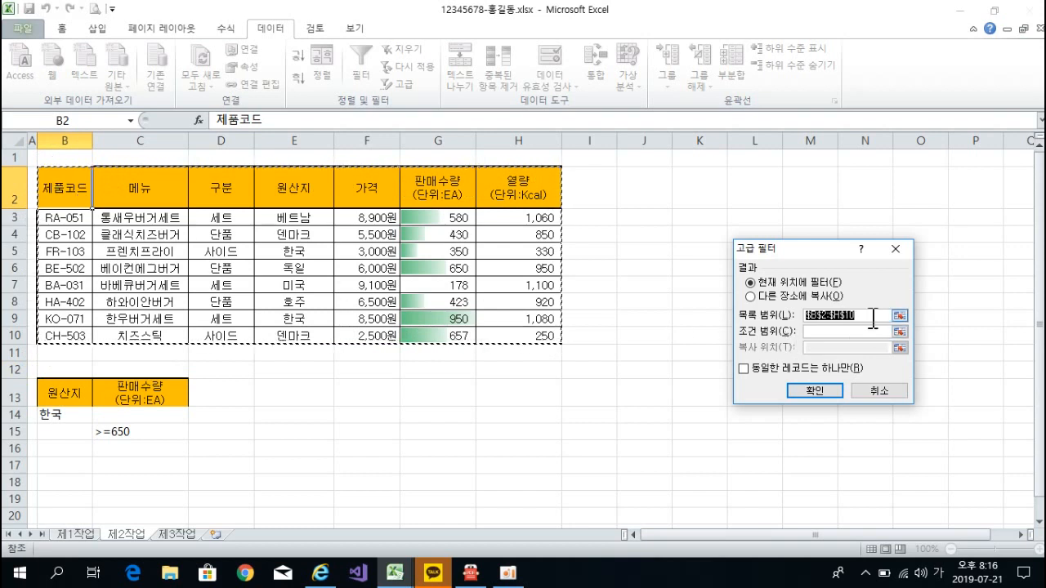
{"action": "key", "text": "BackSpace"}
{"action": "left_click_drag", "start_coordinate": [73, 178], "coordinate": [535, 340]}
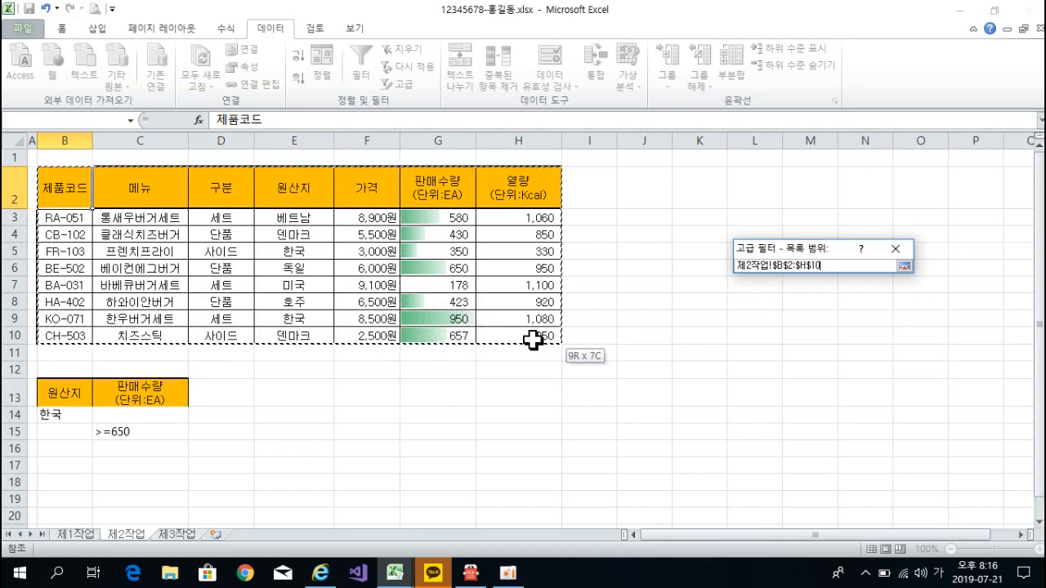
{"action": "left_click", "coordinate": [822, 333]}
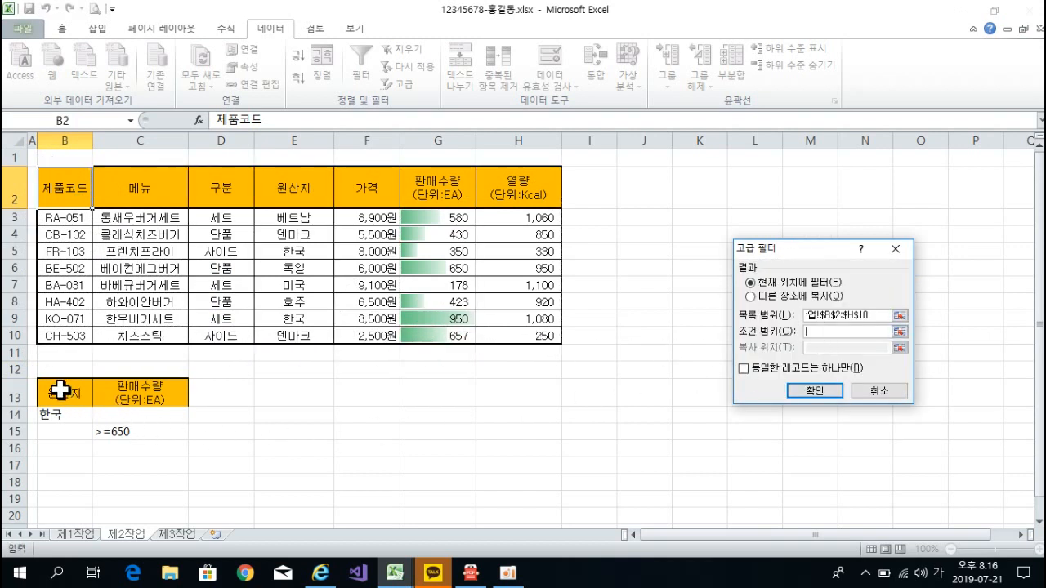
{"action": "left_click_drag", "start_coordinate": [60, 391], "coordinate": [124, 431]}
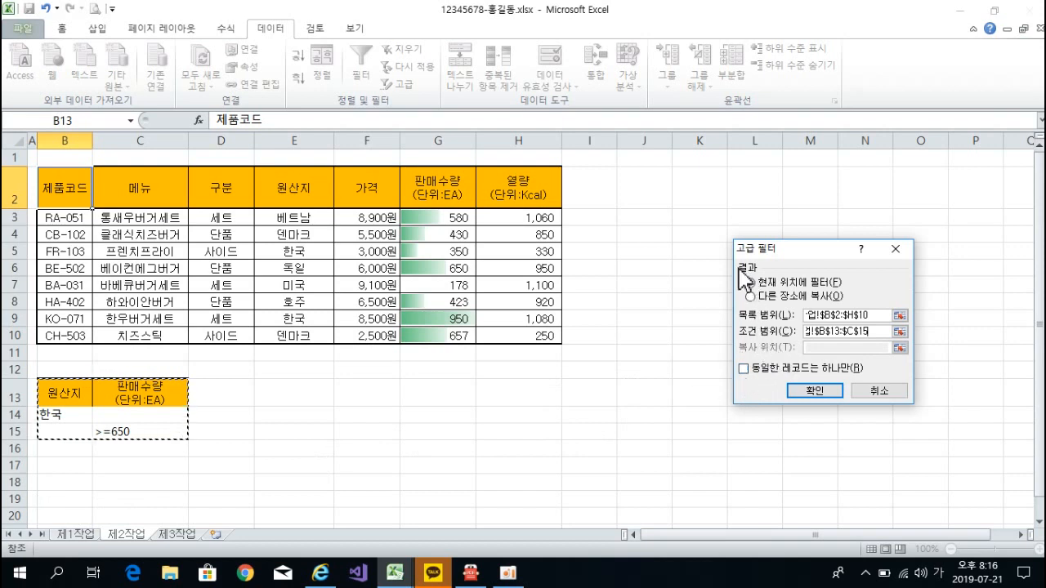
Set the Advanced Filter to copy its results to another location starting at B18, and run it.
{"action": "left_click", "coordinate": [752, 298]}
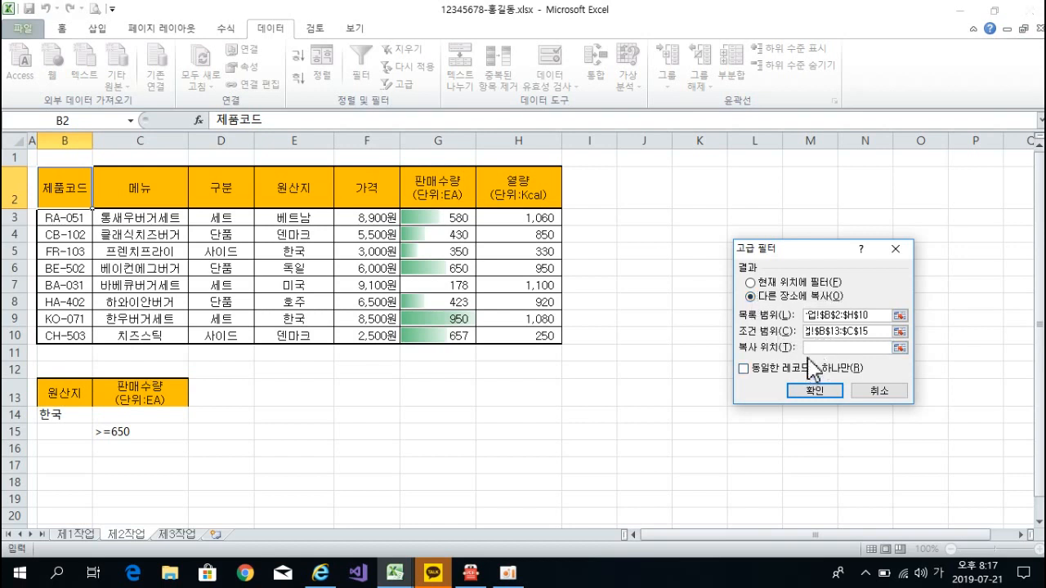
{"action": "left_click", "coordinate": [66, 486]}
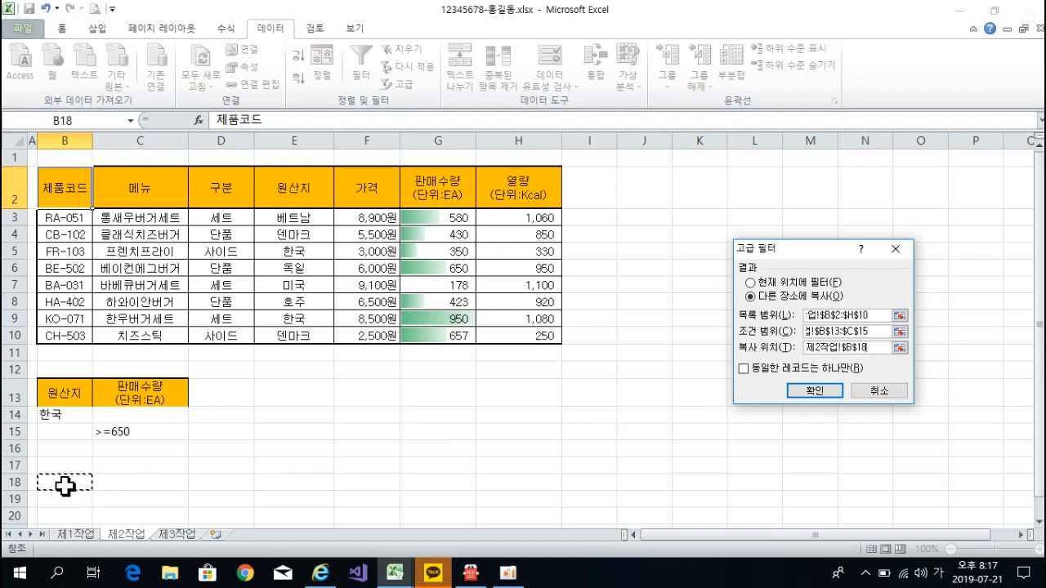
{"action": "left_click", "coordinate": [814, 391]}
Check the 원산지 and 판매수량 values of the rows extracted below B18 against the filter criteria.
{"action": "scroll", "coordinate": [459, 445], "scroll_direction": "down", "scroll_amount": 2}
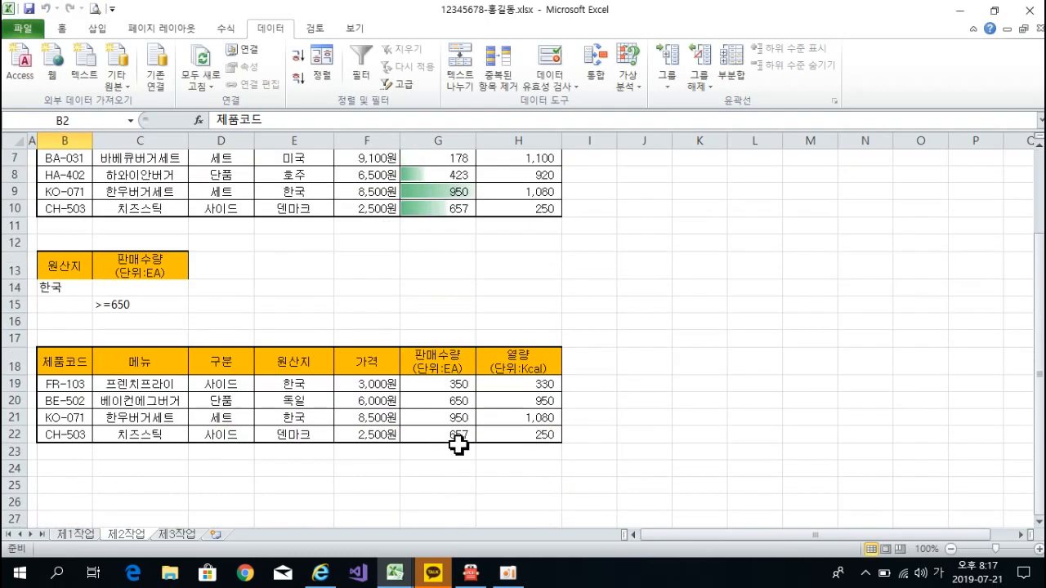
{"action": "left_click", "coordinate": [299, 384]}
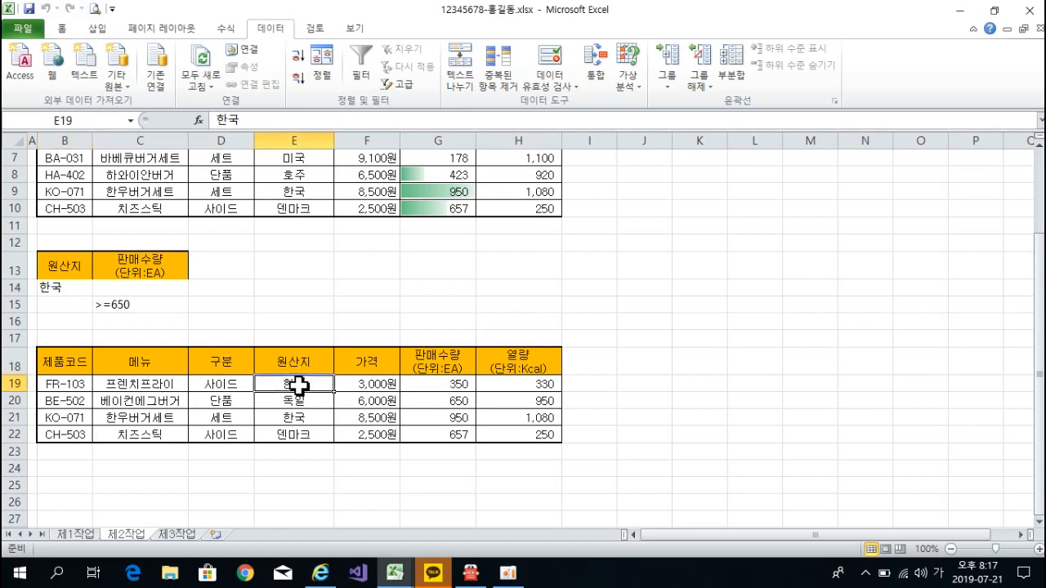
{"action": "left_click", "coordinate": [295, 417]}
{"action": "left_click", "coordinate": [293, 380]}
{"action": "left_click", "coordinate": [294, 418]}
{"action": "left_click", "coordinate": [296, 400]}
{"action": "left_click", "coordinate": [301, 437]}
{"action": "left_click", "coordinate": [303, 403]}
{"action": "left_click", "coordinate": [296, 437]}
{"action": "left_click", "coordinate": [433, 402]}
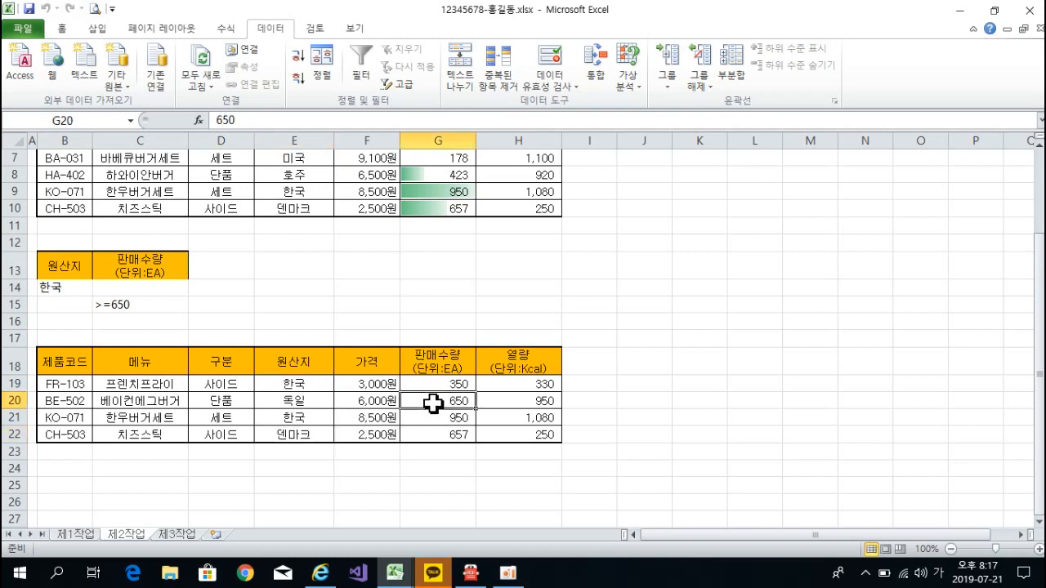
{"action": "left_click", "coordinate": [425, 434]}
{"action": "left_click", "coordinate": [429, 402]}
{"action": "left_click", "coordinate": [429, 435]}
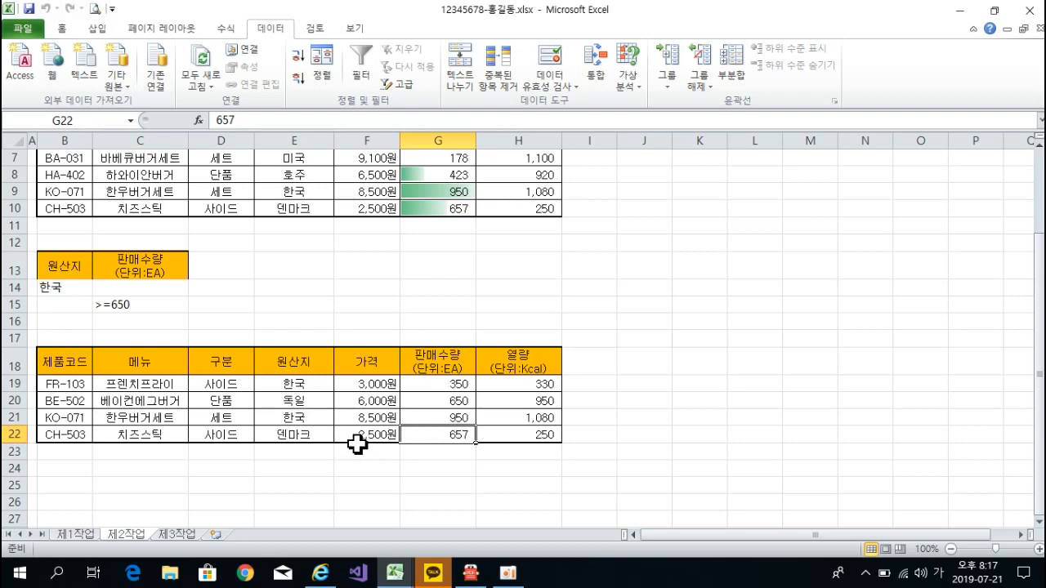
{"action": "scroll", "coordinate": [357, 443], "scroll_direction": "up", "scroll_amount": 2}
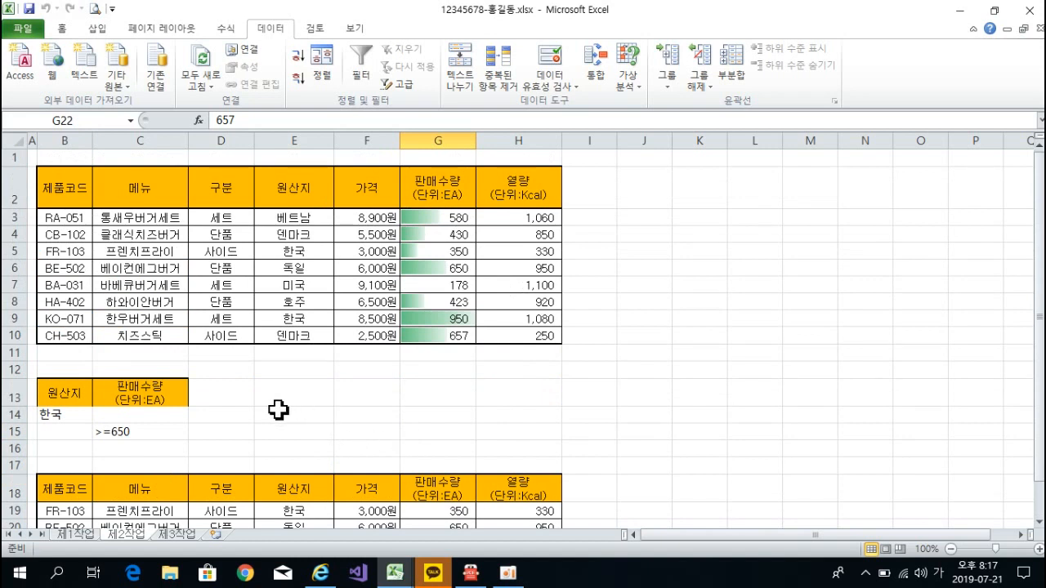
{"action": "left_click", "coordinate": [650, 416]}
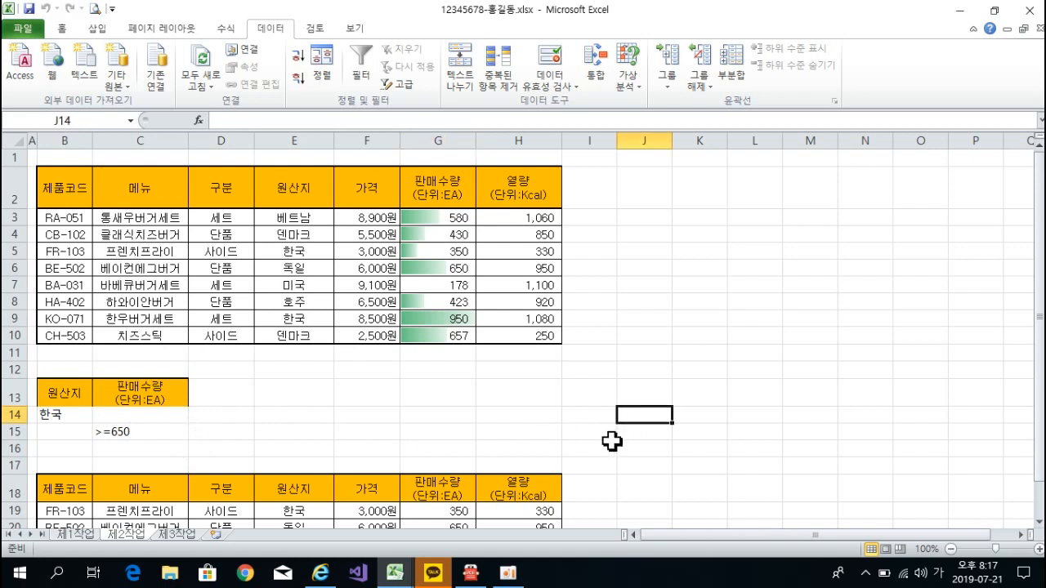
{"action": "scroll", "coordinate": [612, 442], "scroll_direction": "down", "scroll_amount": 1}
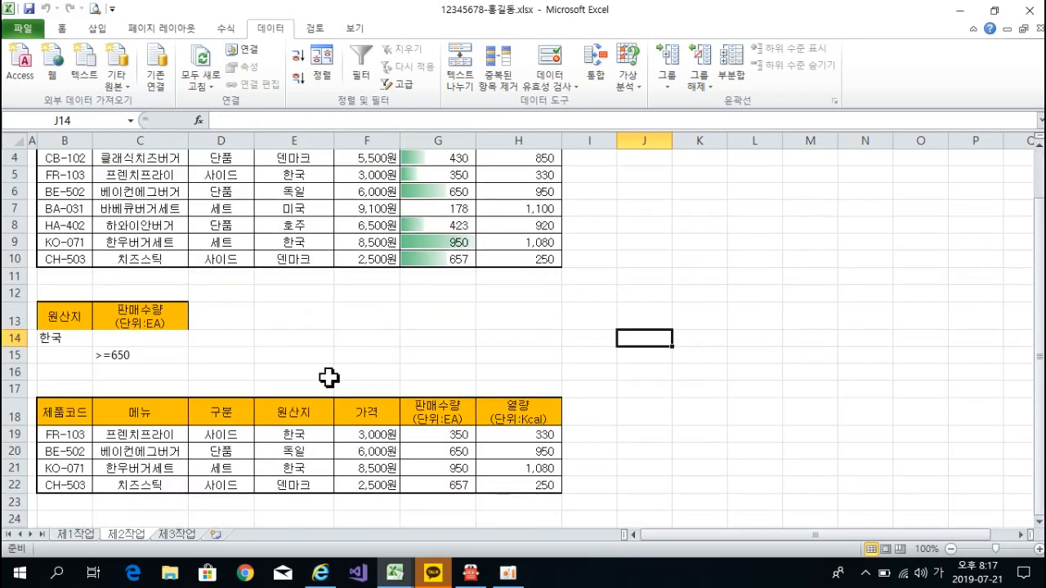
{"action": "scroll", "coordinate": [328, 378], "scroll_direction": "up", "scroll_amount": 1}
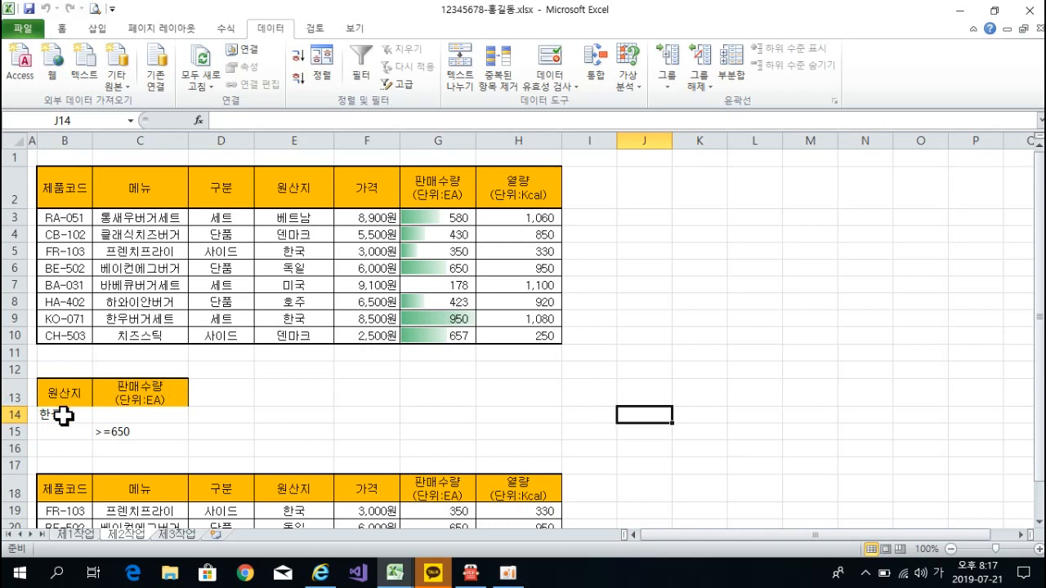
{"action": "left_click", "coordinate": [63, 416]}
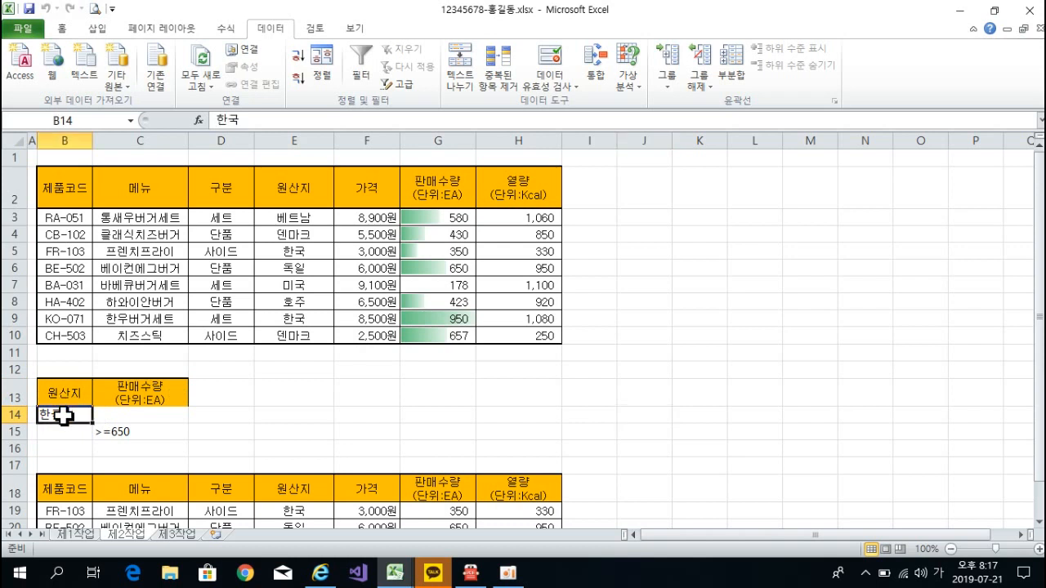
Copy the 원산지 and 판매수량 headers from E2 and G2 to a second criteria area starting at F13.
{"action": "left_click", "coordinate": [121, 434]}
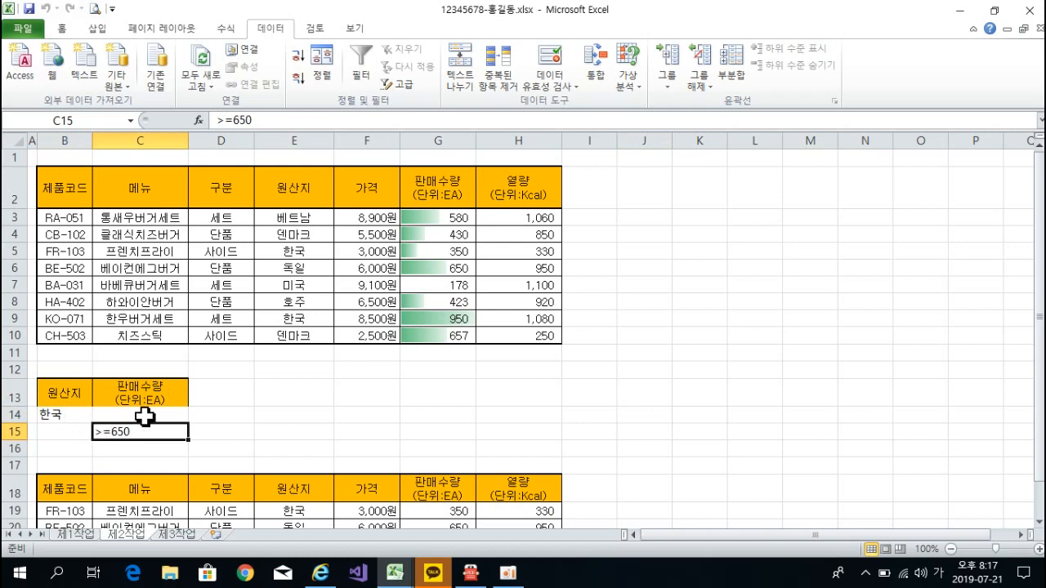
{"action": "left_click", "coordinate": [359, 389]}
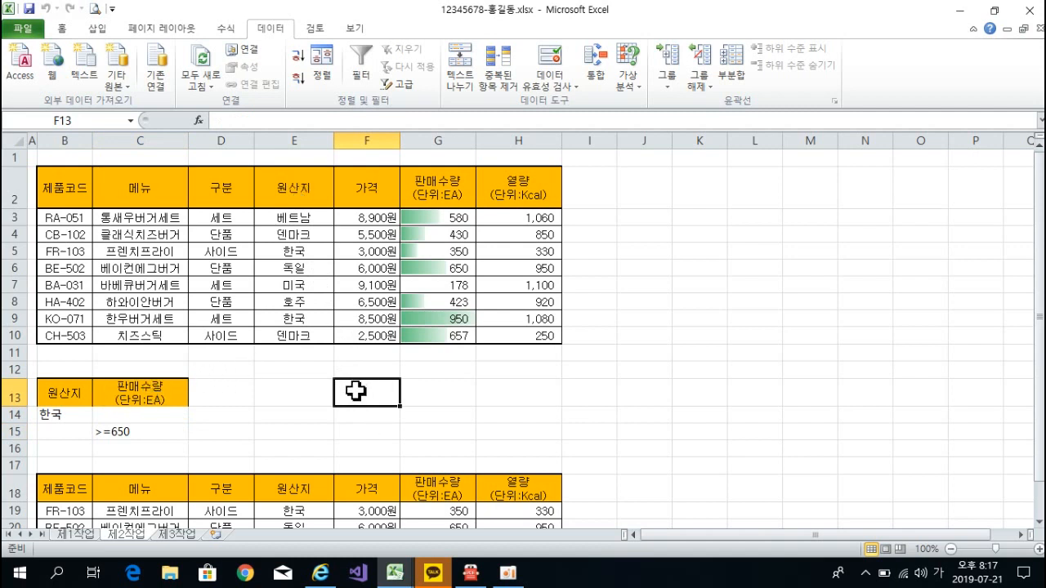
{"action": "left_click", "coordinate": [302, 190]}
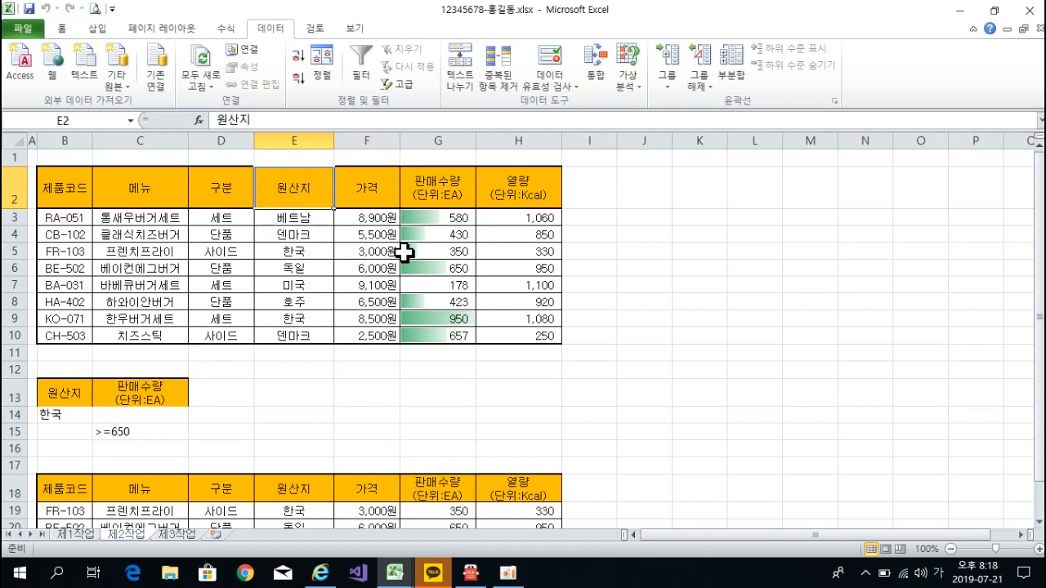
{"action": "left_click", "coordinate": [439, 182], "text": "ctrl"}
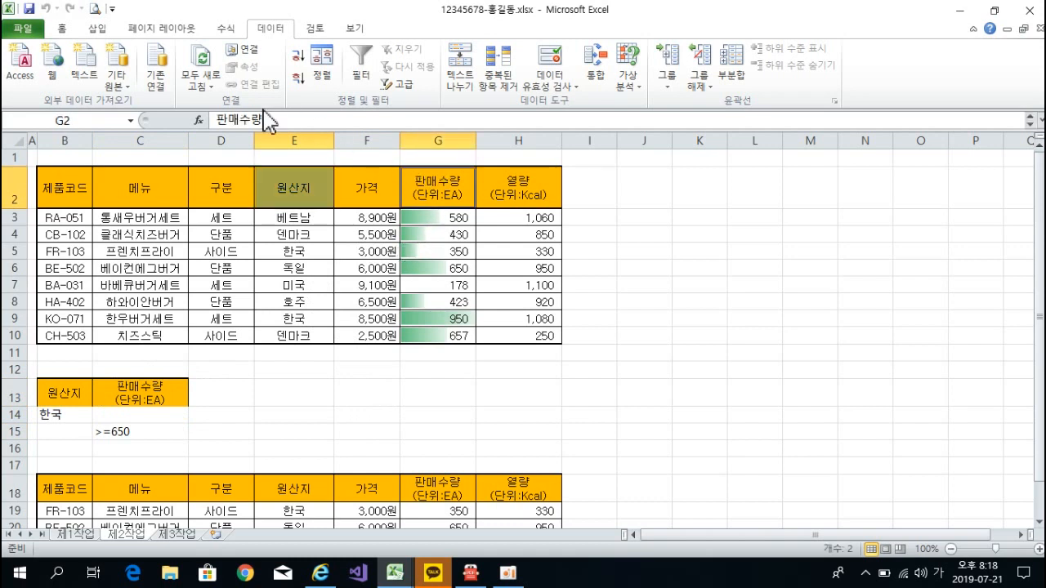
{"action": "left_click", "coordinate": [63, 31]}
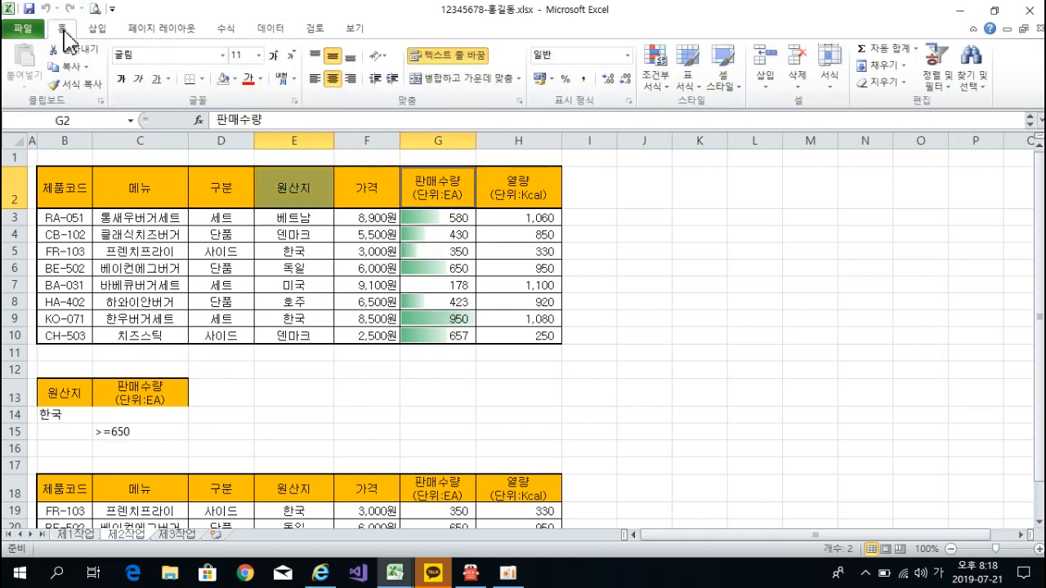
{"action": "left_click", "coordinate": [67, 67]}
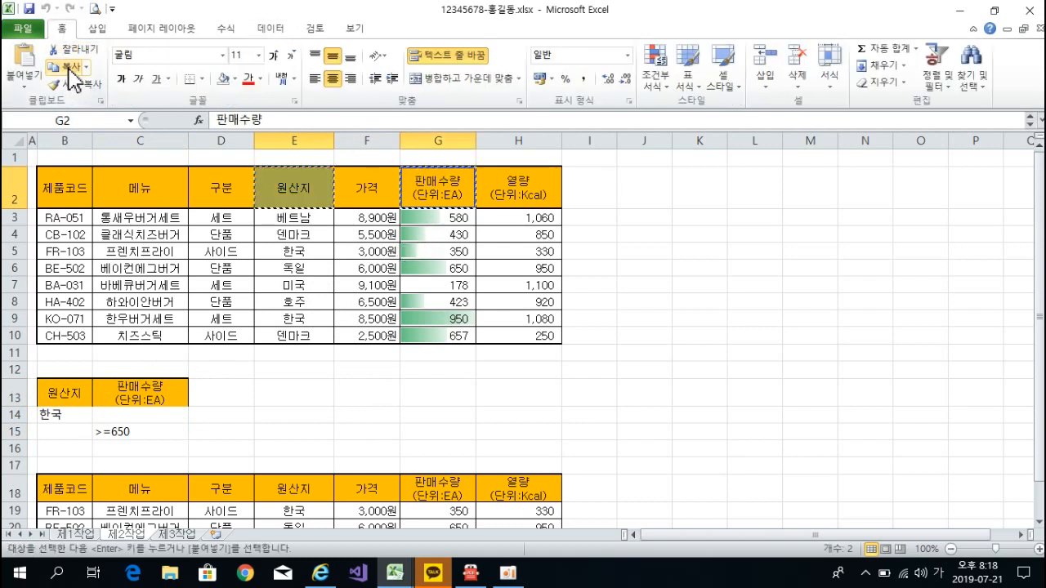
{"action": "left_click", "coordinate": [361, 393]}
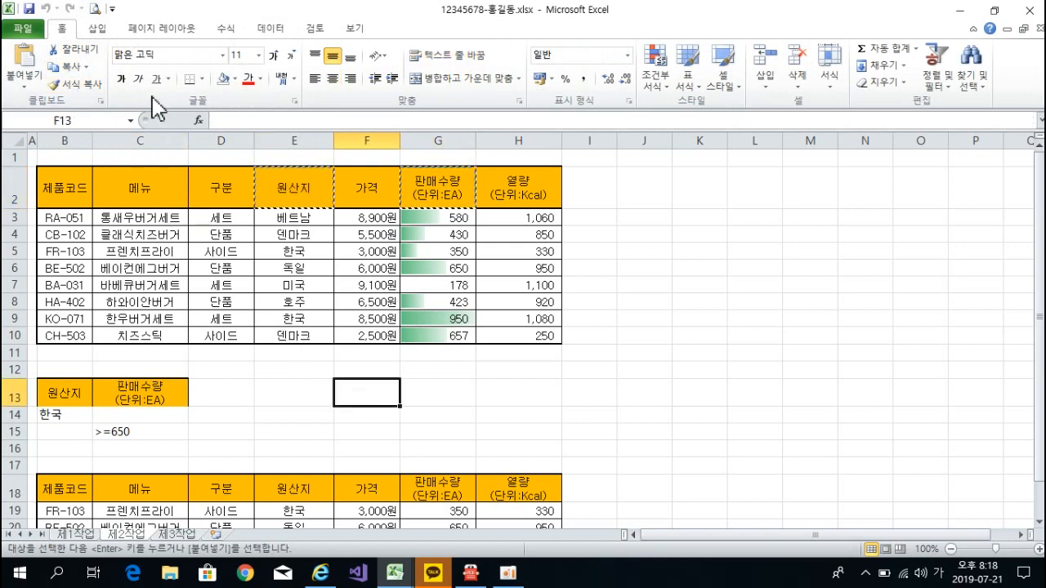
{"action": "left_click", "coordinate": [33, 69]}
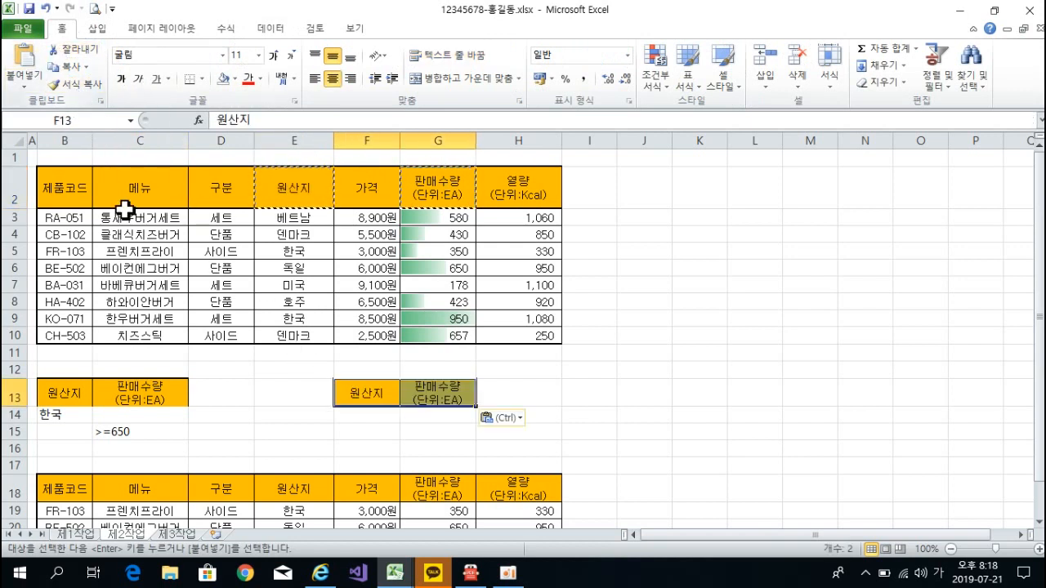
Enter the criteria 한국 in F14 and >=650 in G14 on the same row.
{"action": "left_click", "coordinate": [362, 415]}
{"action": "scroll", "coordinate": [366, 414], "scroll_direction": "down", "scroll_amount": 1}
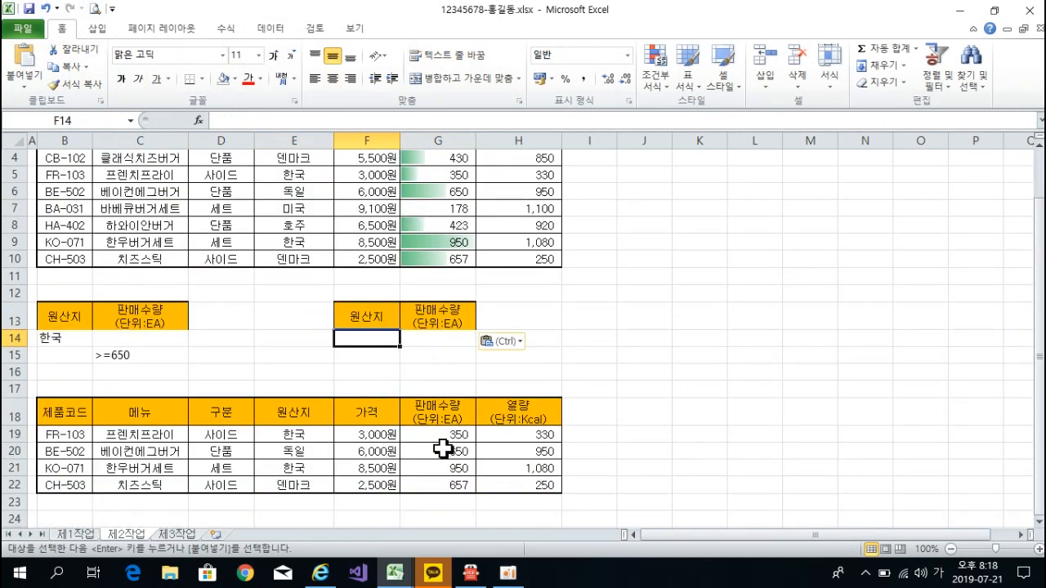
{"action": "type", "text": "하"}
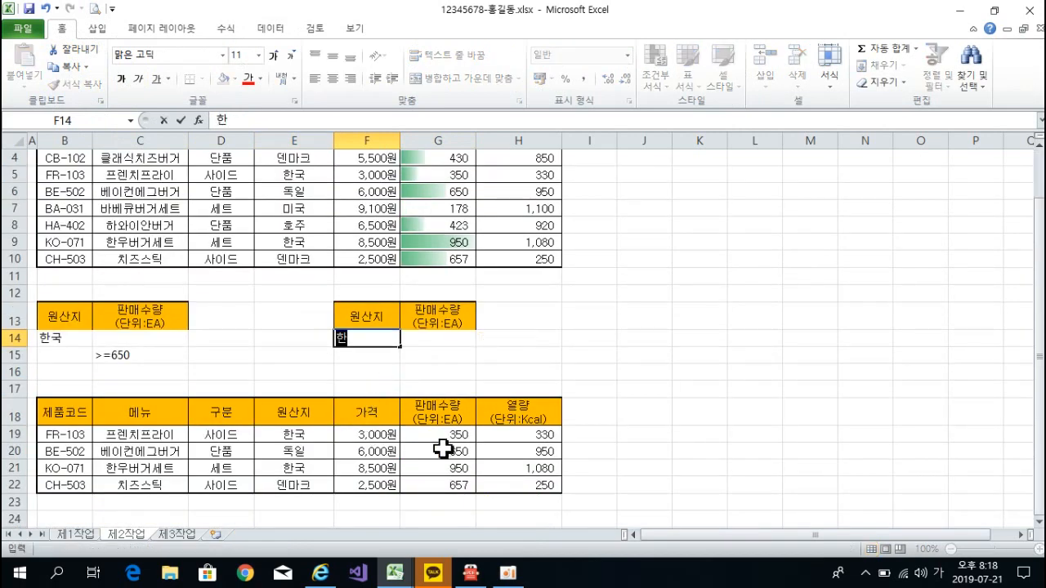
{"action": "key", "text": "Return"}
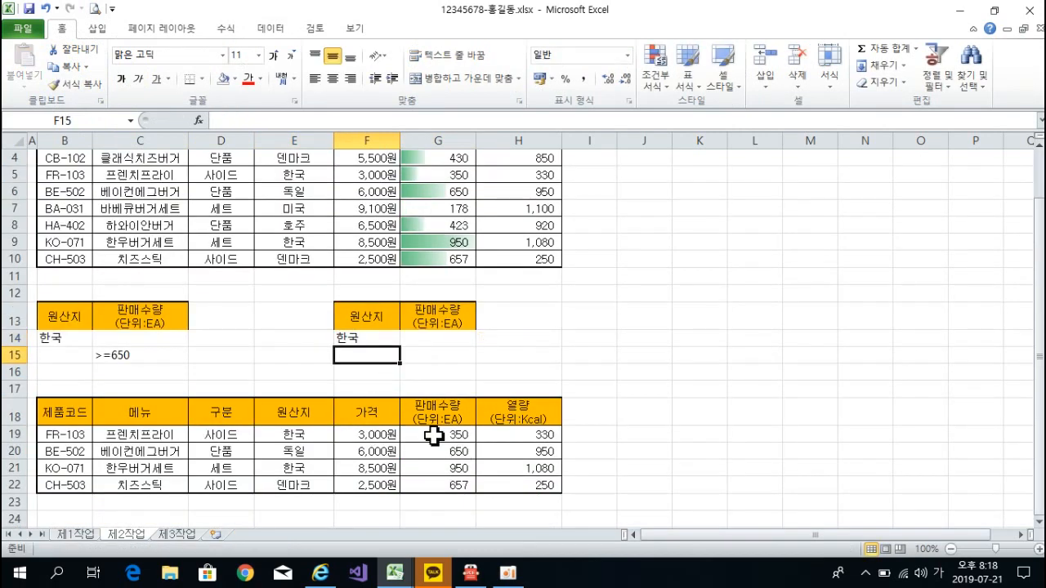
{"action": "left_click", "coordinate": [444, 339]}
{"action": "type", "text": ">="}
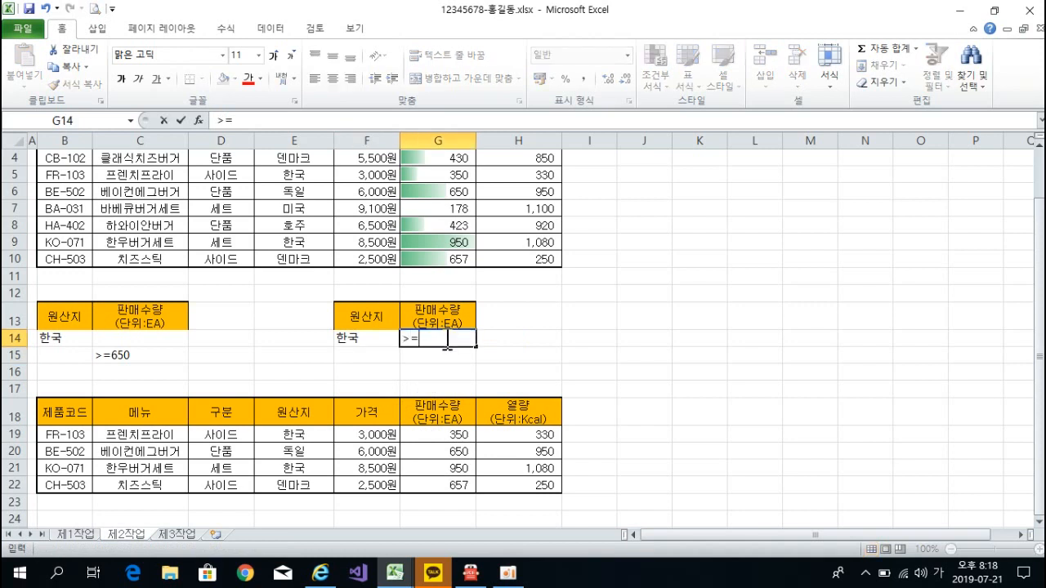
{"action": "key", "text": "Return"}
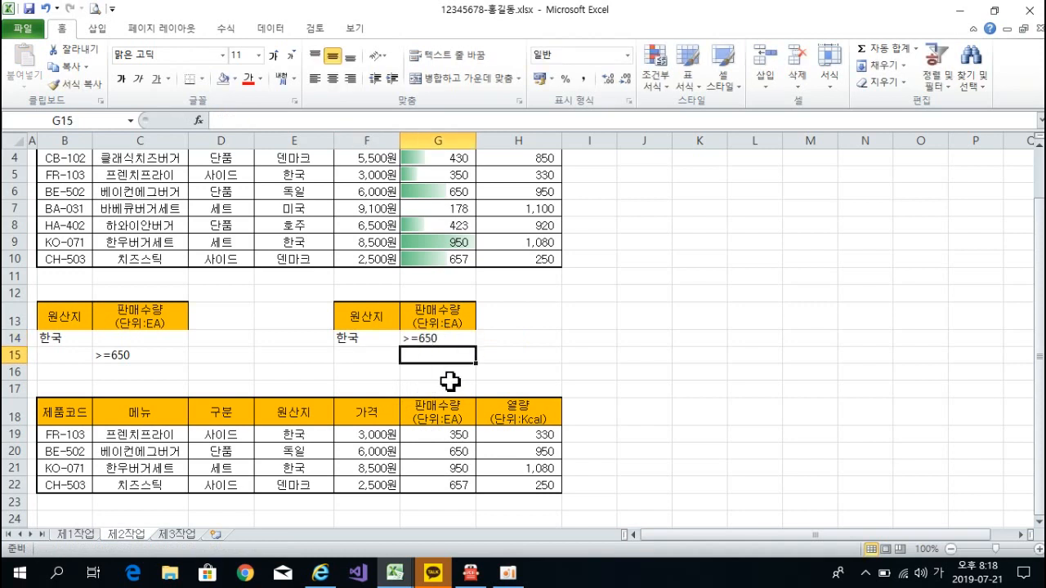
Compare the same-row criteria in F14:G14 with the 원산지 and 판매수량 values of the 한국 rows in the table.
{"action": "left_click", "coordinate": [342, 357]}
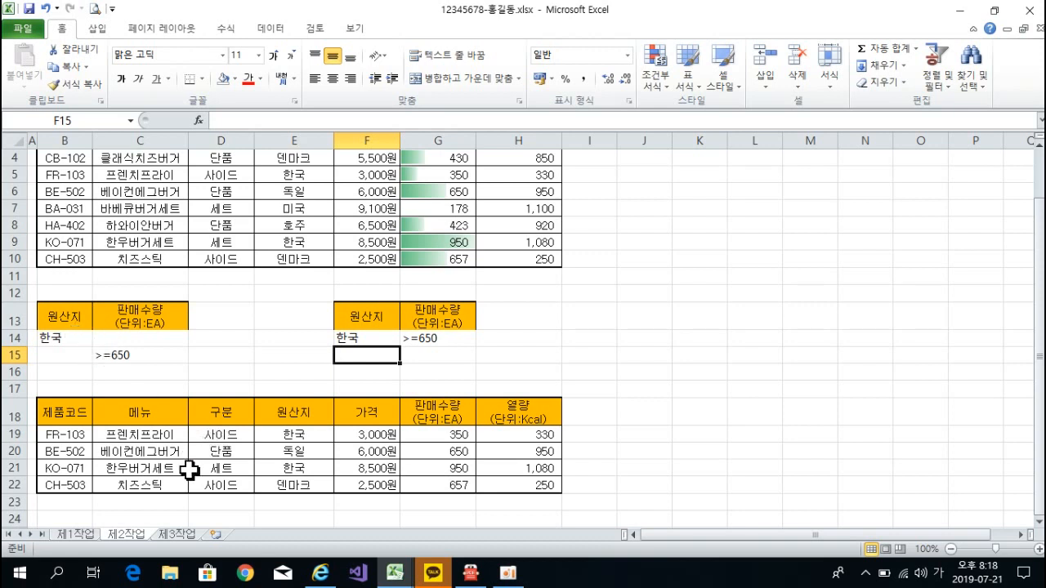
{"action": "left_click", "coordinate": [574, 360]}
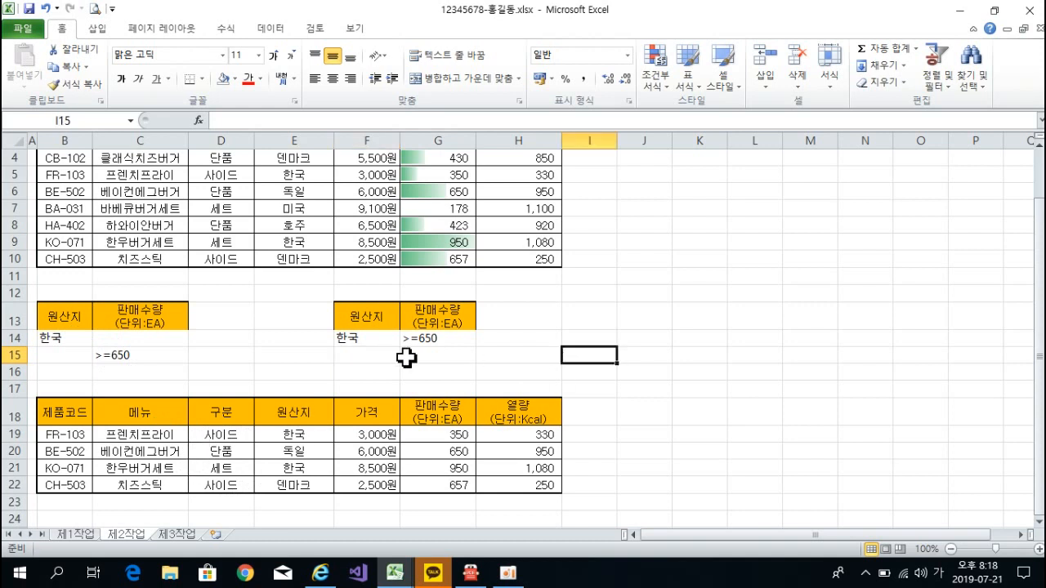
{"action": "left_click", "coordinate": [366, 338]}
{"action": "left_click", "coordinate": [413, 339]}
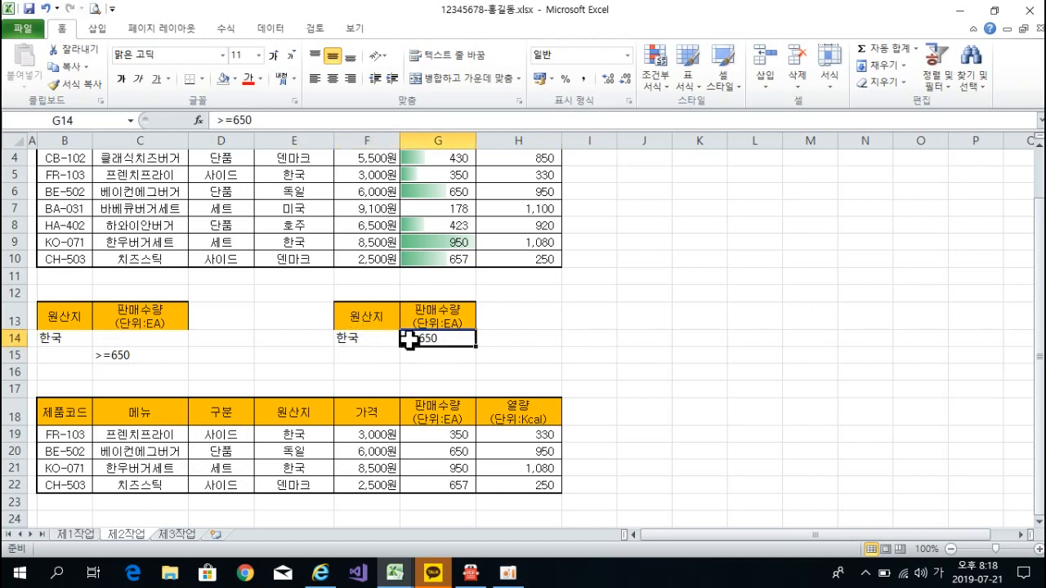
{"action": "left_click", "coordinate": [524, 347]}
{"action": "scroll", "coordinate": [518, 341], "scroll_direction": "up", "scroll_amount": 1}
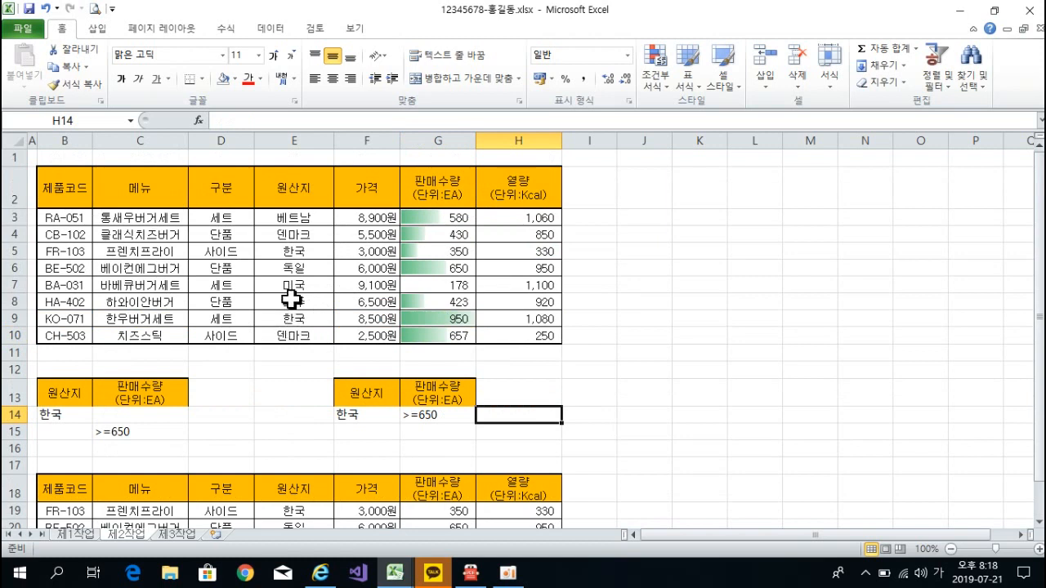
{"action": "left_click", "coordinate": [295, 255]}
{"action": "left_click", "coordinate": [437, 251]}
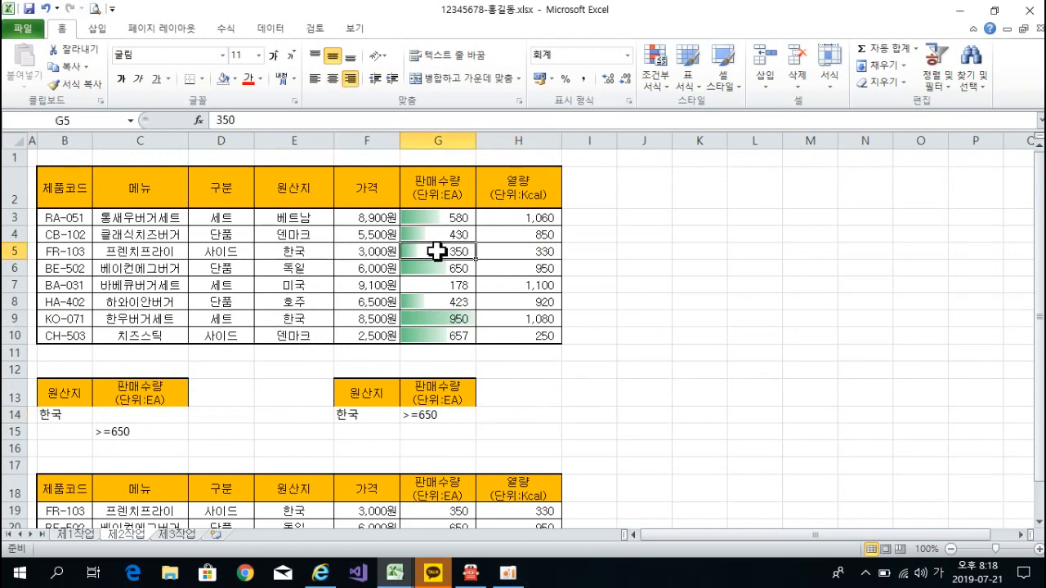
{"action": "left_click", "coordinate": [297, 321]}
{"action": "left_click", "coordinate": [427, 325]}
{"action": "left_click", "coordinate": [293, 320]}
{"action": "left_click", "coordinate": [441, 315]}
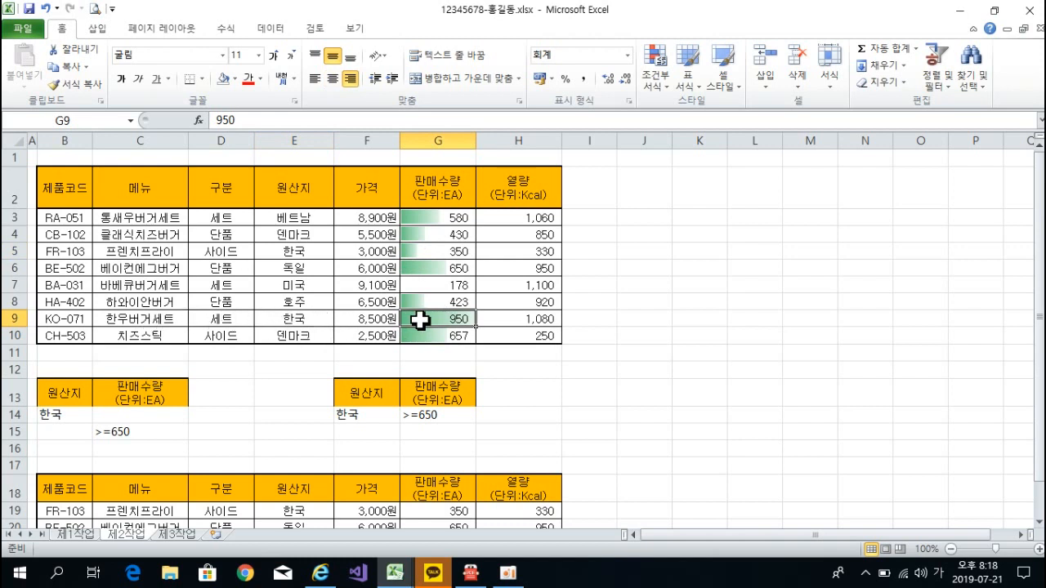
{"action": "left_click", "coordinate": [448, 431]}
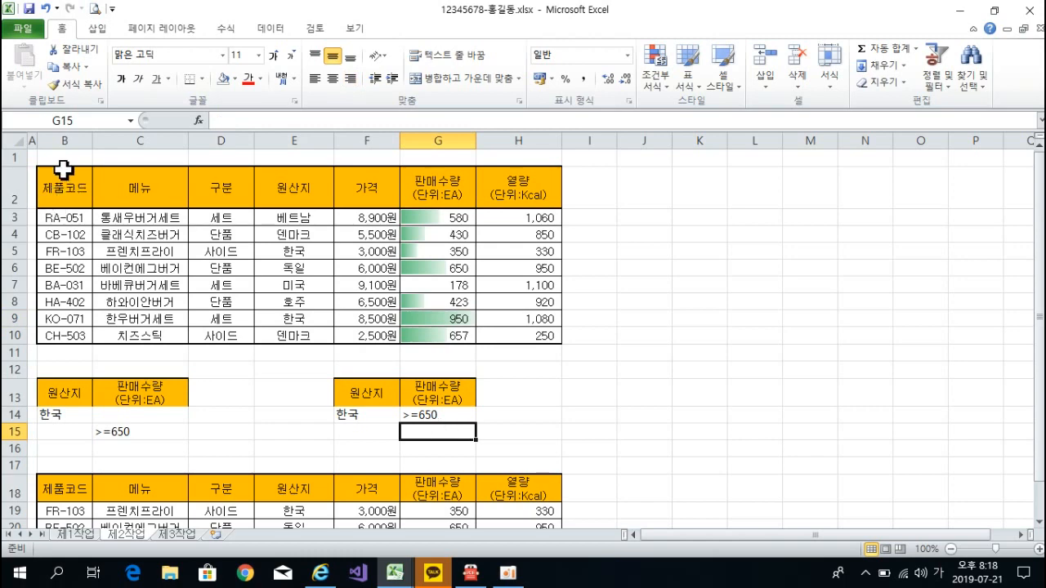
Copy the 제품코드, 메뉴, 원산지 and 판매수량 headers from row 2 to B25 as the output headers.
{"action": "scroll", "coordinate": [490, 303], "scroll_direction": "down", "scroll_amount": 2}
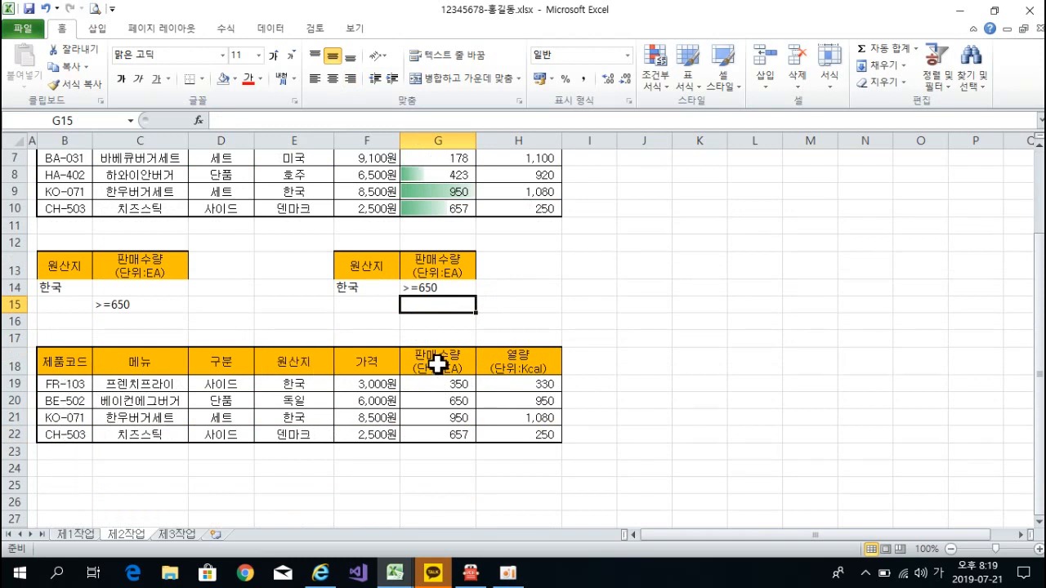
{"action": "scroll", "coordinate": [184, 458], "scroll_direction": "down", "scroll_amount": 1}
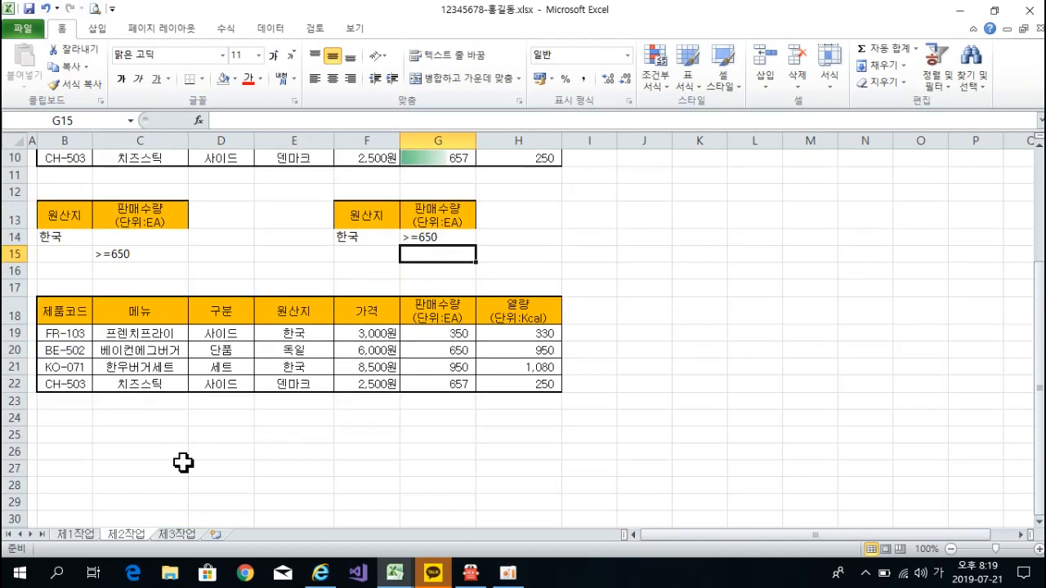
{"action": "left_click", "coordinate": [64, 437]}
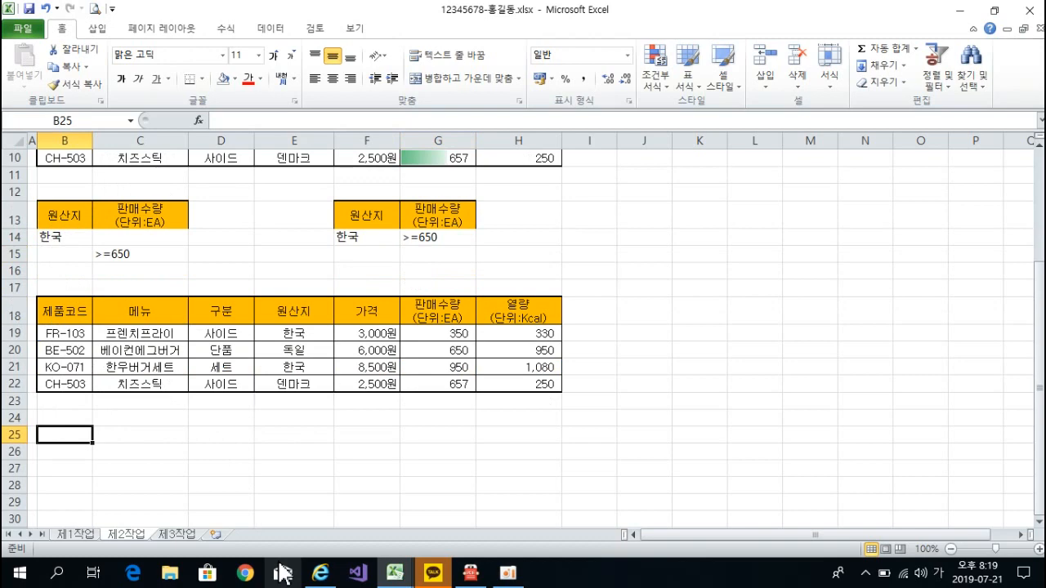
{"action": "scroll", "coordinate": [282, 575], "scroll_direction": "up", "scroll_amount": 3}
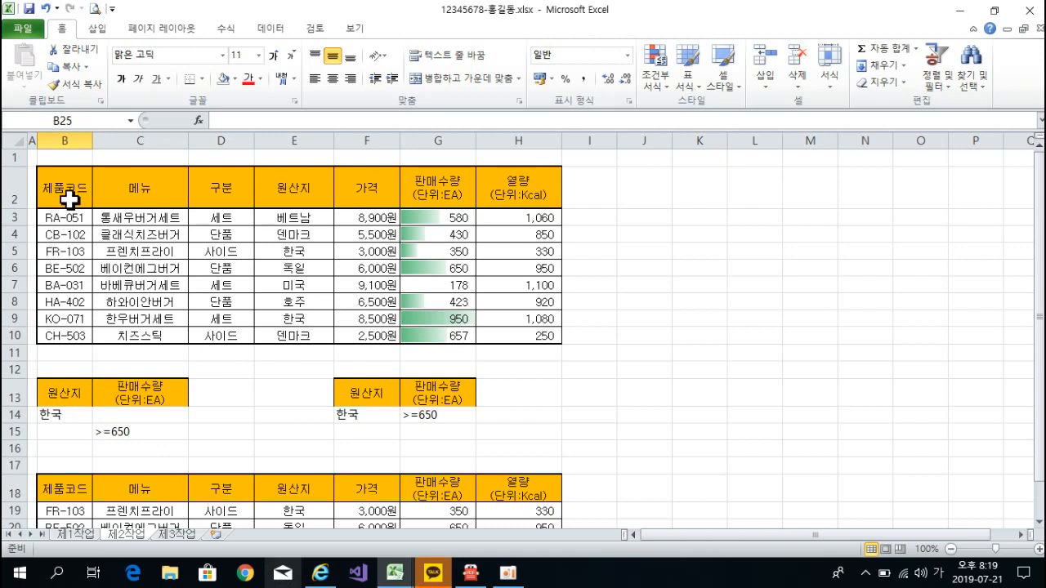
{"action": "left_click_drag", "start_coordinate": [69, 196], "coordinate": [125, 196]}
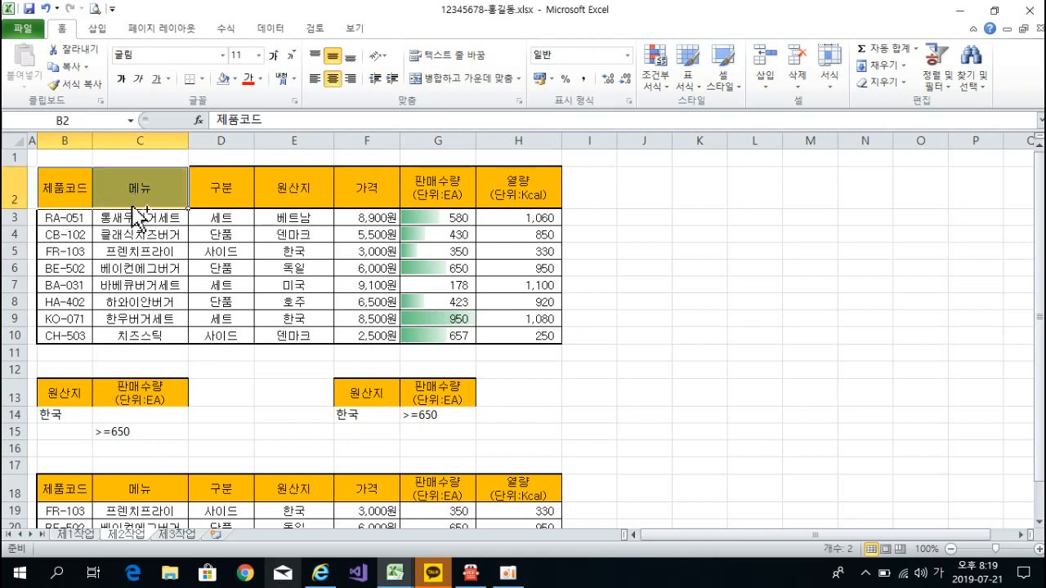
{"action": "left_click", "coordinate": [303, 190], "text": "ctrl"}
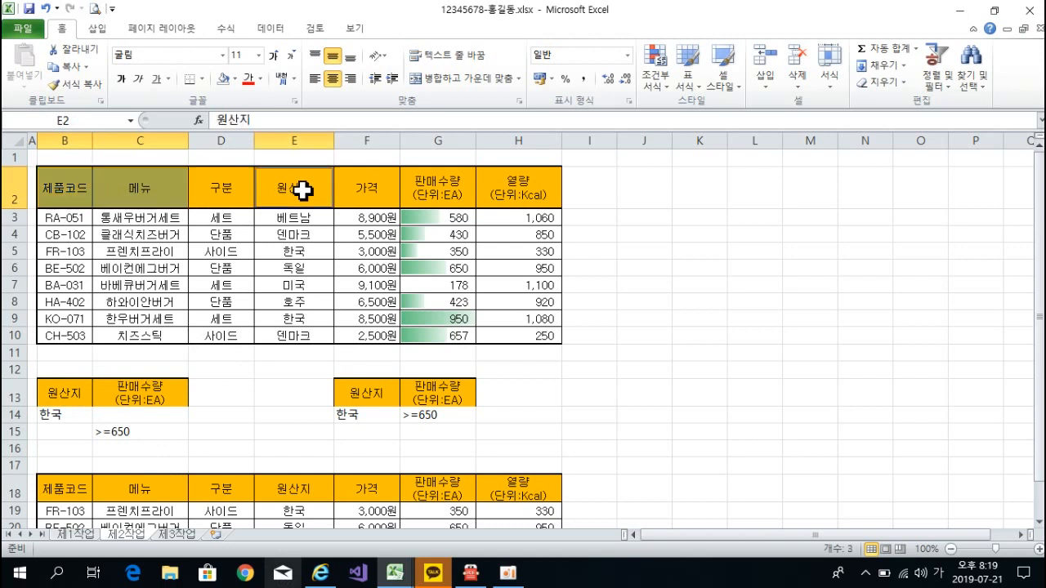
{"action": "left_click", "coordinate": [444, 183], "text": "ctrl"}
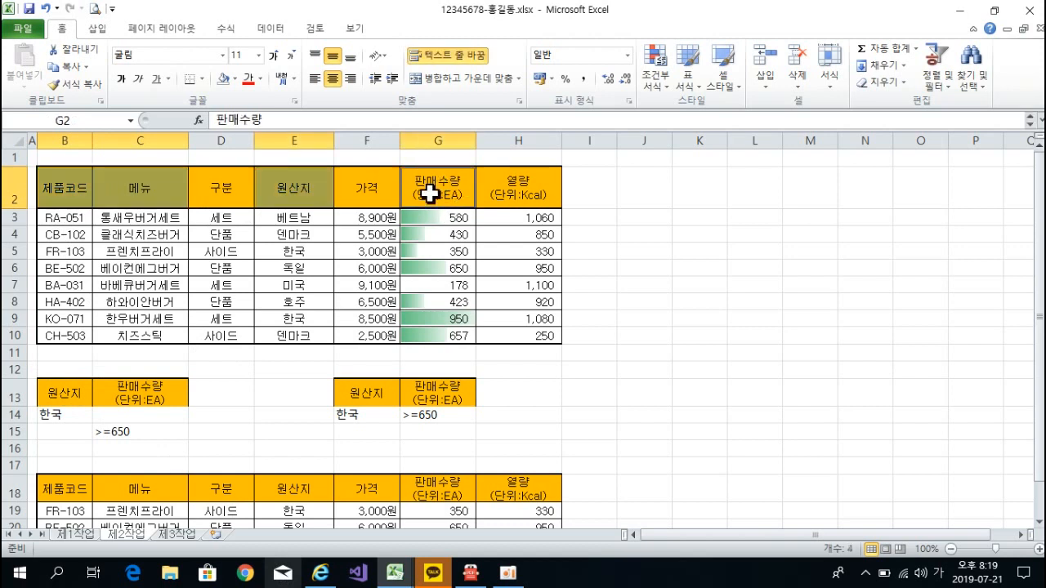
{"action": "left_click", "coordinate": [65, 69]}
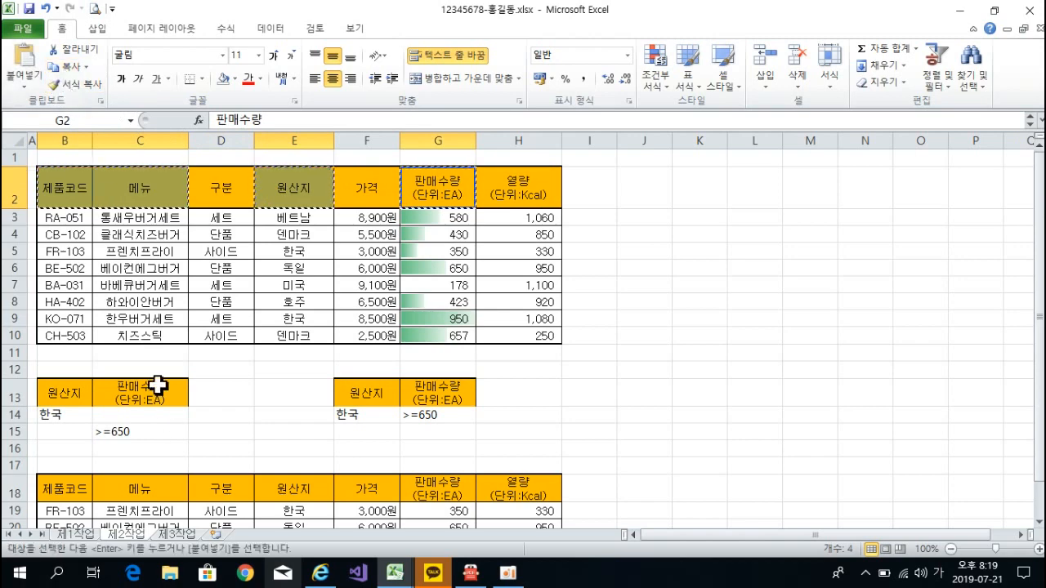
{"action": "scroll", "coordinate": [155, 388], "scroll_direction": "down", "scroll_amount": 3}
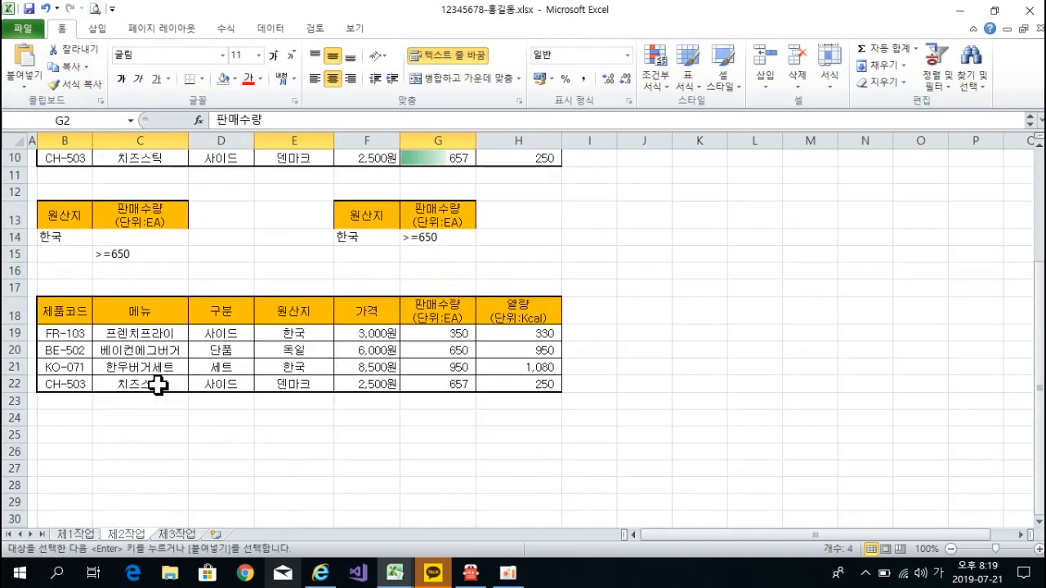
{"action": "left_click", "coordinate": [64, 438]}
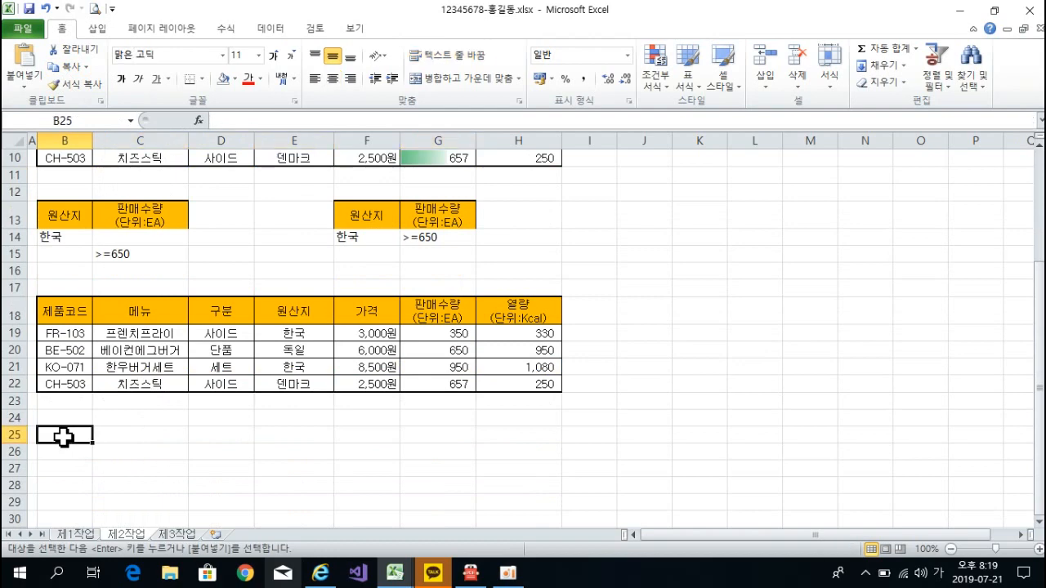
{"action": "left_click", "coordinate": [23, 62]}
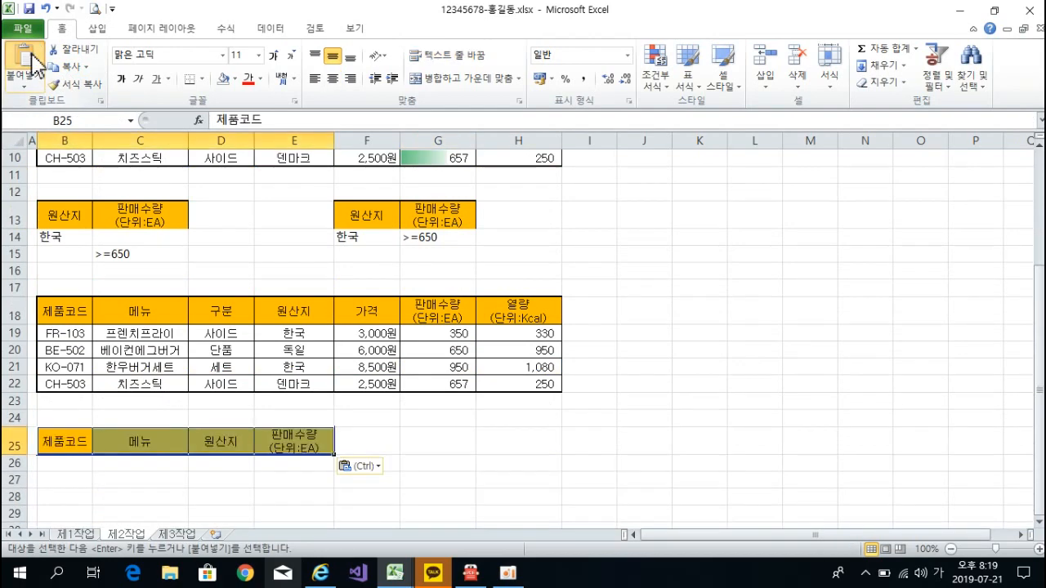
Compare the headers in B25:E25 with the source table's headers and clear the copy selection.
{"action": "left_click", "coordinate": [177, 475]}
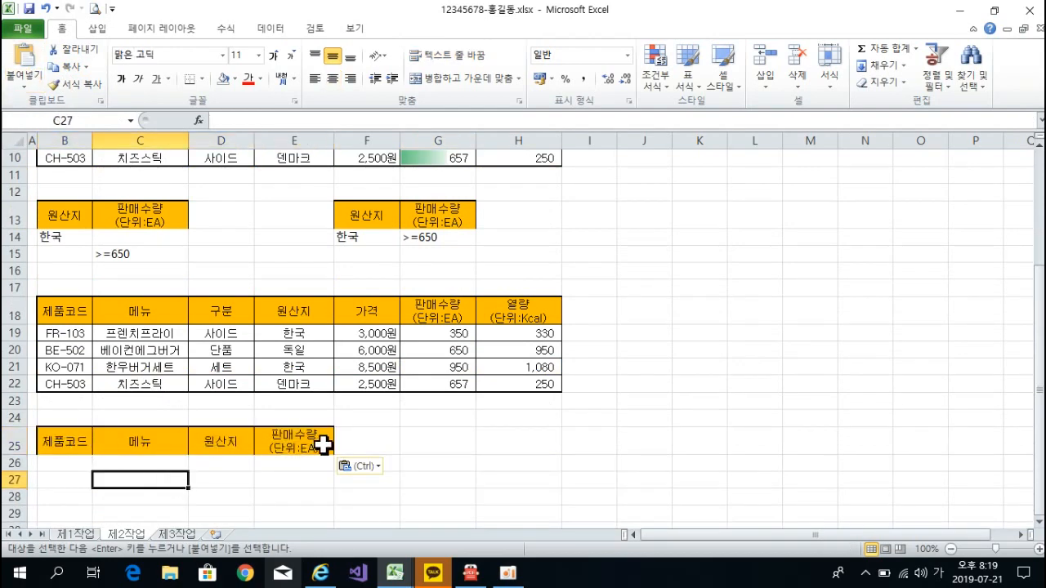
{"action": "scroll", "coordinate": [267, 479], "scroll_direction": "up", "scroll_amount": 2}
{"action": "scroll", "coordinate": [463, 491], "scroll_direction": "up", "scroll_amount": 1}
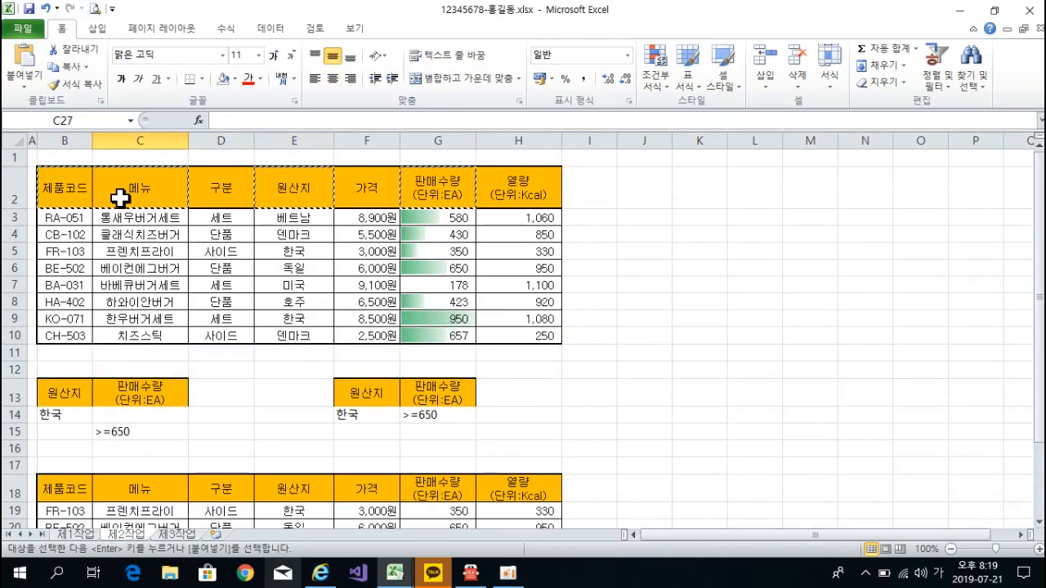
{"action": "scroll", "coordinate": [686, 299], "scroll_direction": "down", "scroll_amount": 6}
{"action": "key", "text": "Escape"}
{"action": "left_click", "coordinate": [681, 304]}
{"action": "scroll", "coordinate": [679, 309], "scroll_direction": "up", "scroll_amount": 3}
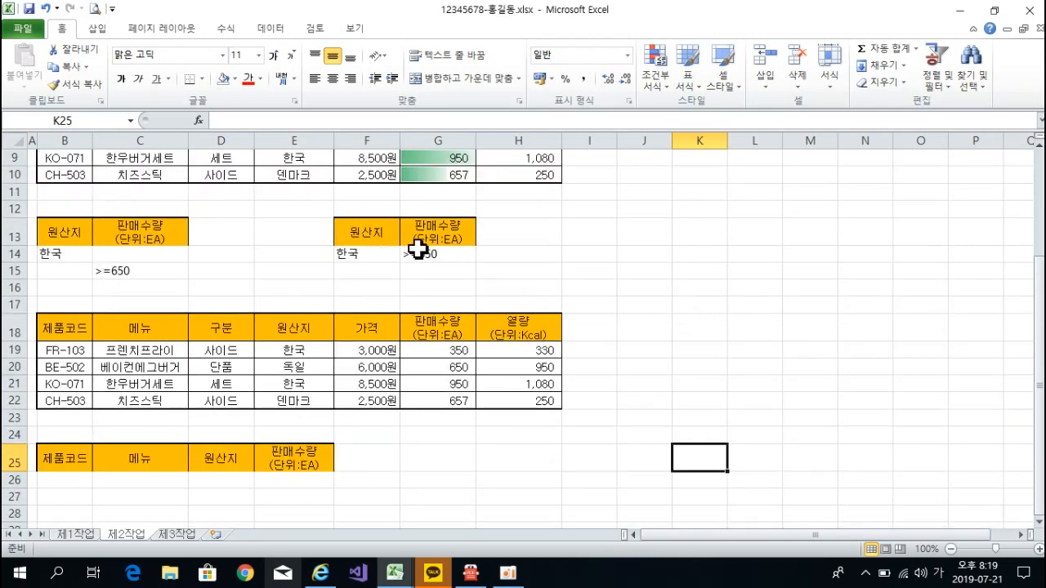
{"action": "scroll", "coordinate": [626, 285], "scroll_direction": "up", "scroll_amount": 3}
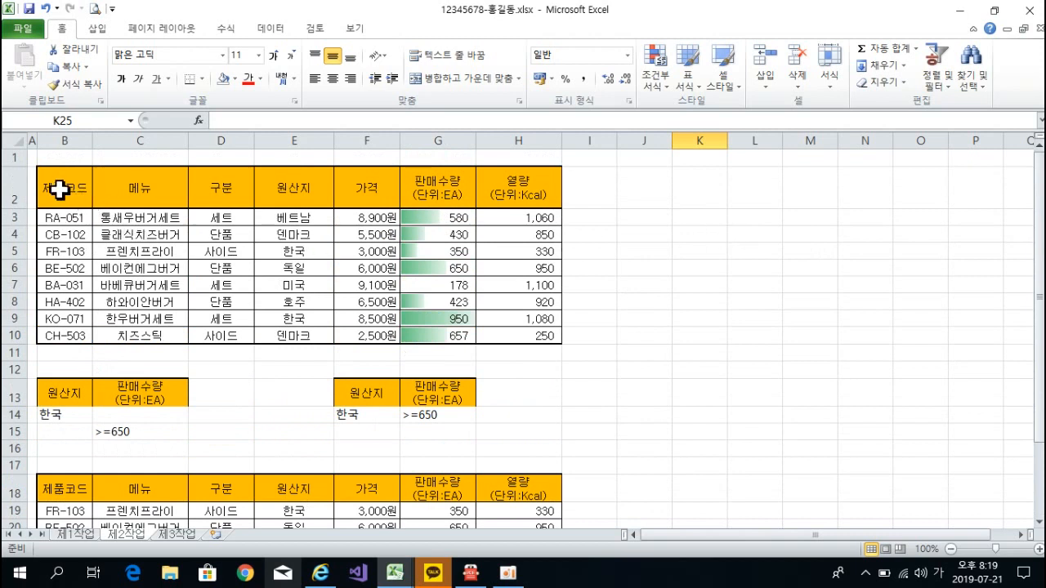
Start an advanced filter on the table B2:H10 with F13:G14 as the criteria range.
{"action": "left_click", "coordinate": [60, 190]}
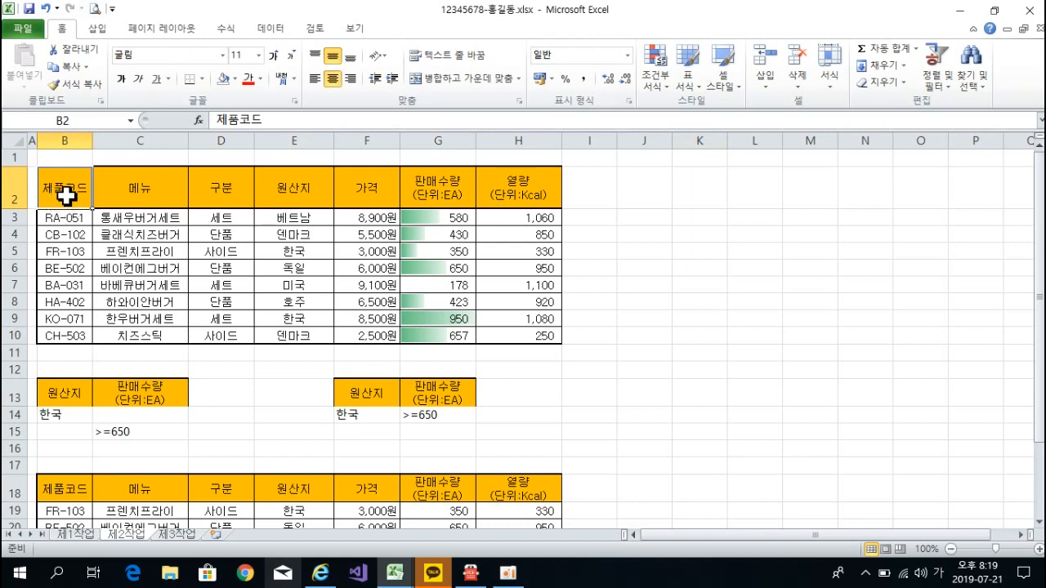
{"action": "left_click", "coordinate": [272, 29]}
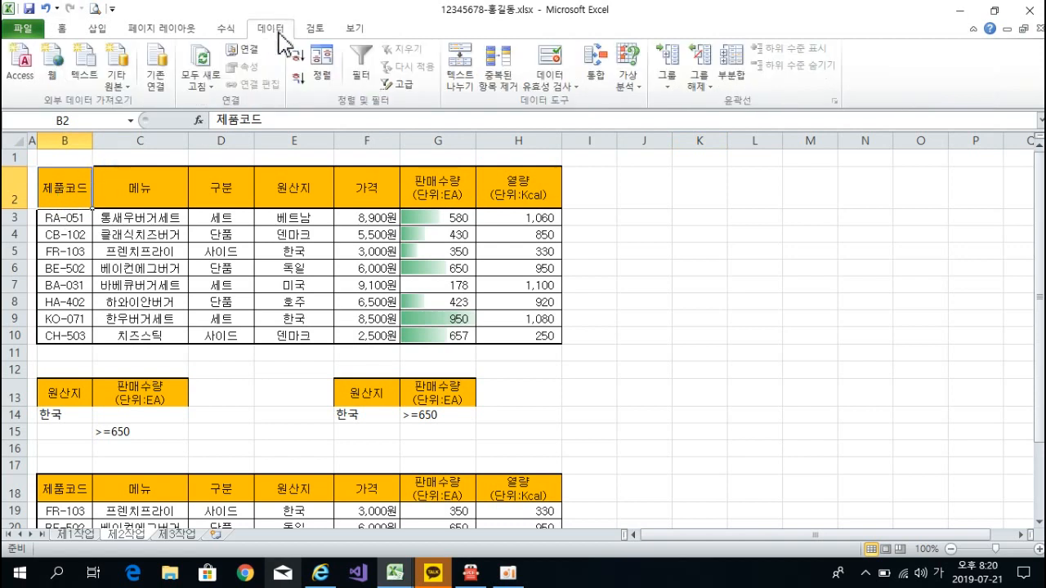
{"action": "left_click", "coordinate": [400, 85]}
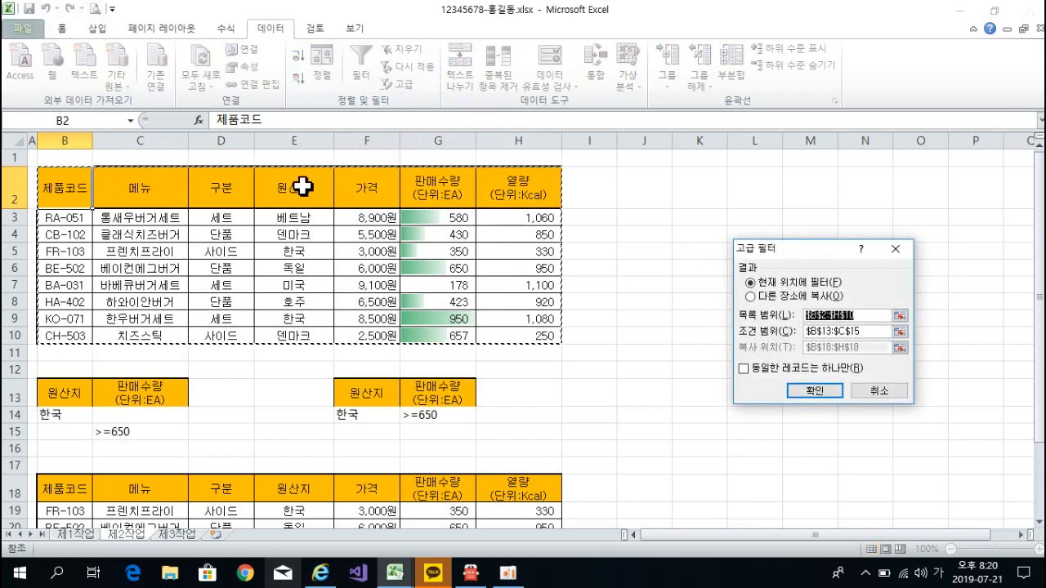
{"action": "left_click", "coordinate": [881, 332]}
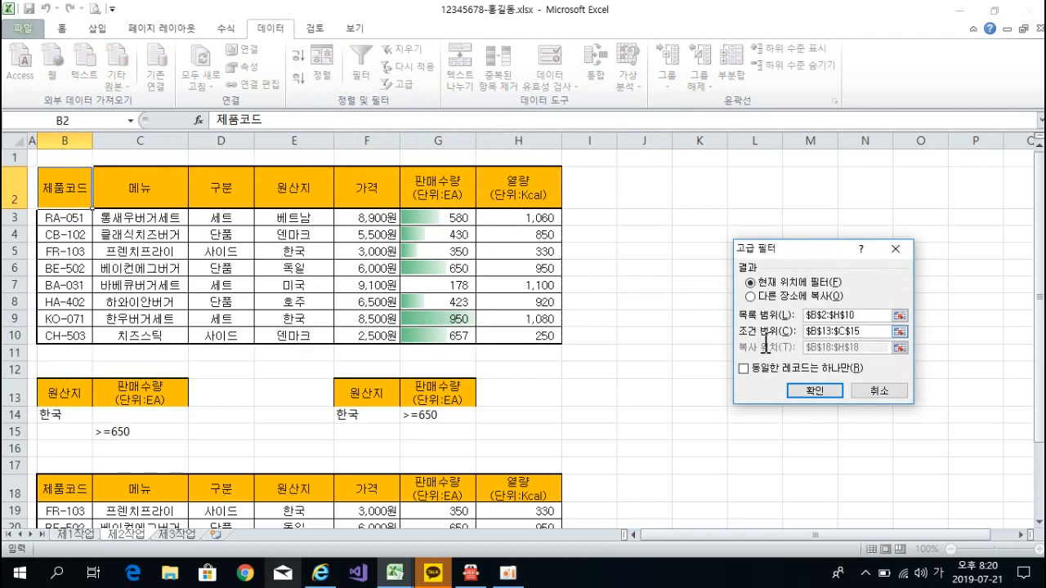
{"action": "left_click_drag", "start_coordinate": [873, 331], "coordinate": [799, 333]}
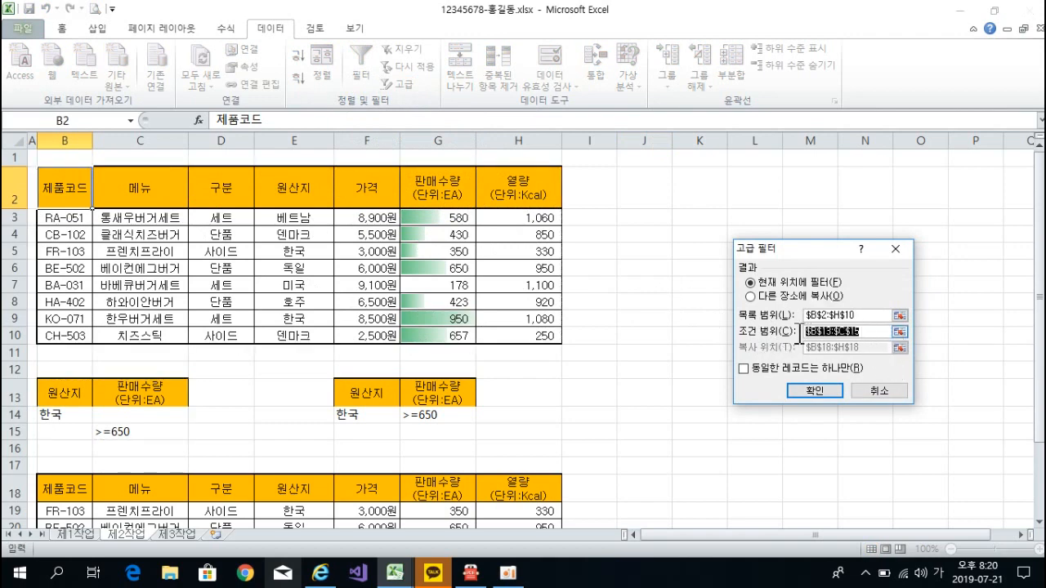
{"action": "left_click_drag", "start_coordinate": [357, 393], "coordinate": [420, 414]}
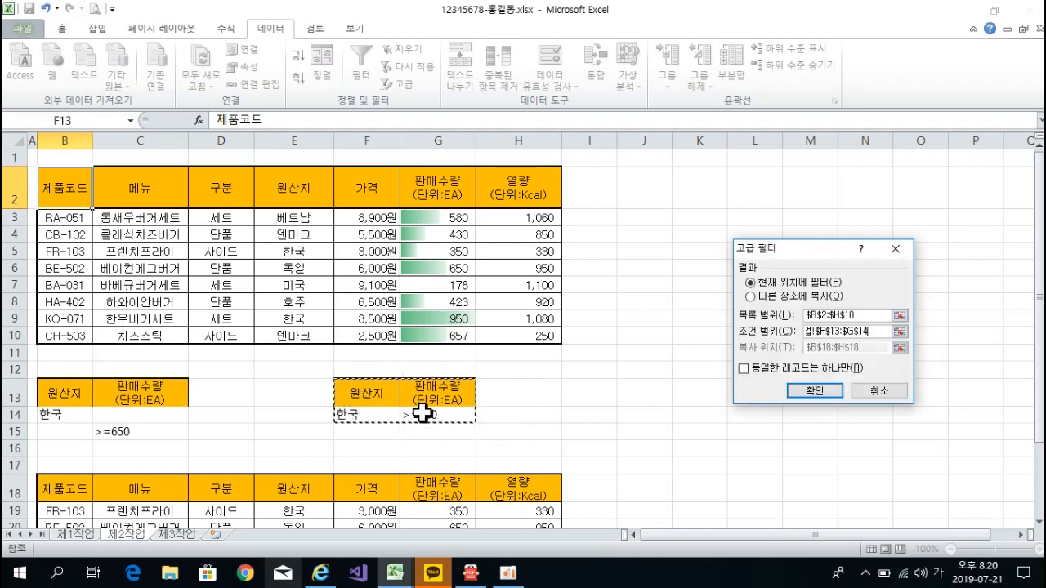
Set the filter to copy results to another location, B25:E25, and run it.
{"action": "left_click", "coordinate": [750, 297]}
{"action": "left_click", "coordinate": [875, 351]}
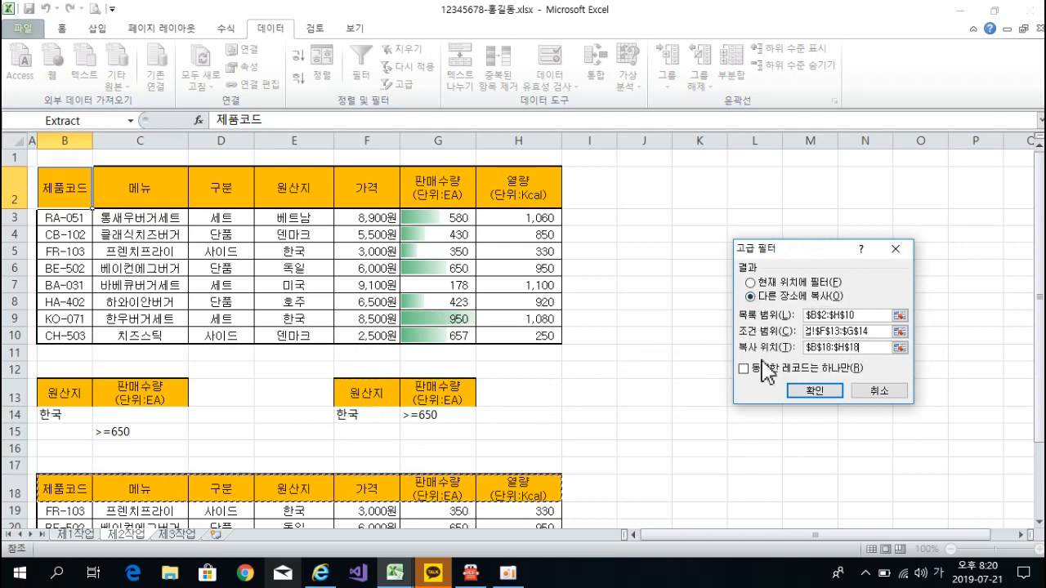
{"action": "key", "text": "BackSpace"}
{"action": "key", "text": "BackSpace"}
{"action": "key", "text": "BackSpace"}
{"action": "key", "text": "BackSpace"}
{"action": "key", "text": "BackSpace"}
{"action": "key", "text": "BackSpace"}
{"action": "key", "text": "BackSpace"}
{"action": "key", "text": "BackSpace"}
{"action": "key", "text": "BackSpace"}
{"action": "key", "text": "BackSpace"}
{"action": "key", "text": "BackSpace"}
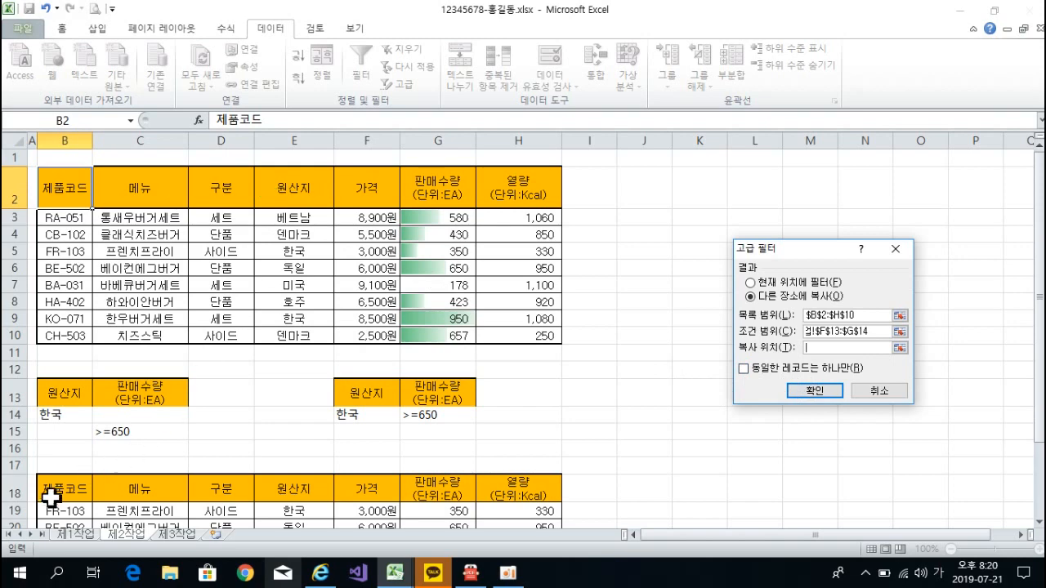
{"action": "scroll", "coordinate": [546, 450], "scroll_direction": "down", "scroll_amount": 3}
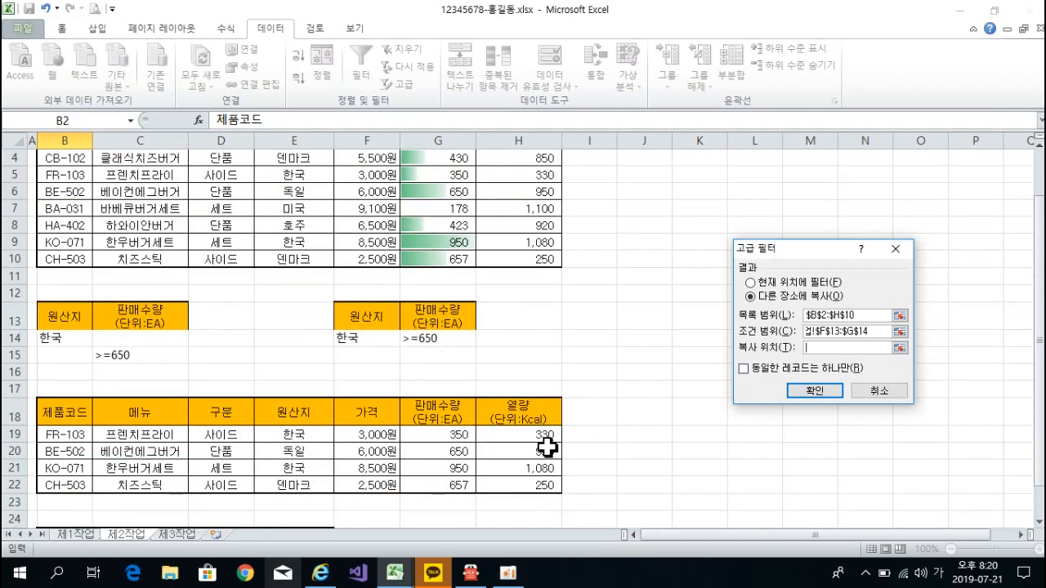
{"action": "scroll", "coordinate": [549, 447], "scroll_direction": "down", "scroll_amount": 1}
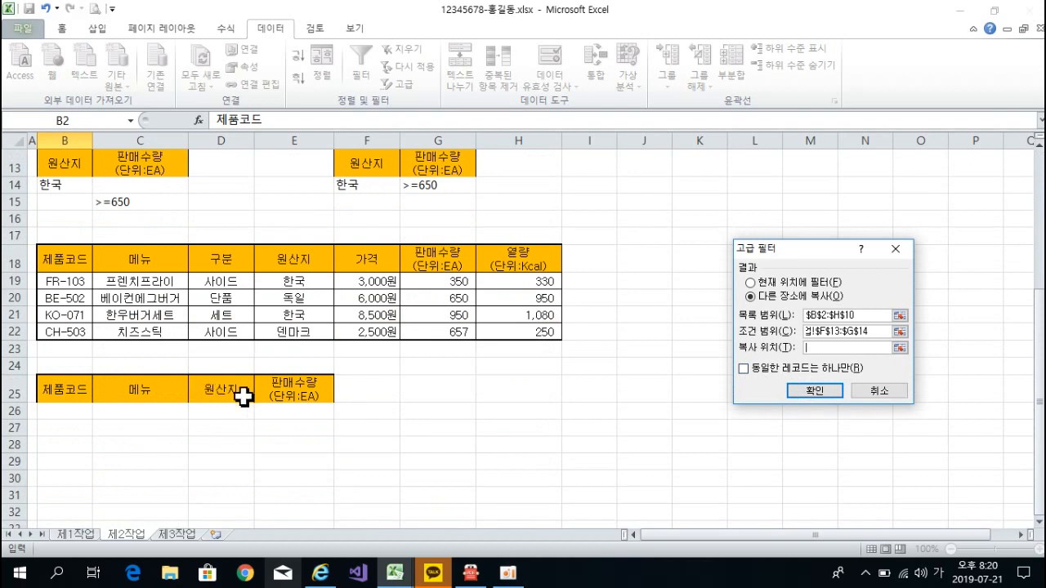
{"action": "left_click_drag", "start_coordinate": [65, 391], "coordinate": [283, 399]}
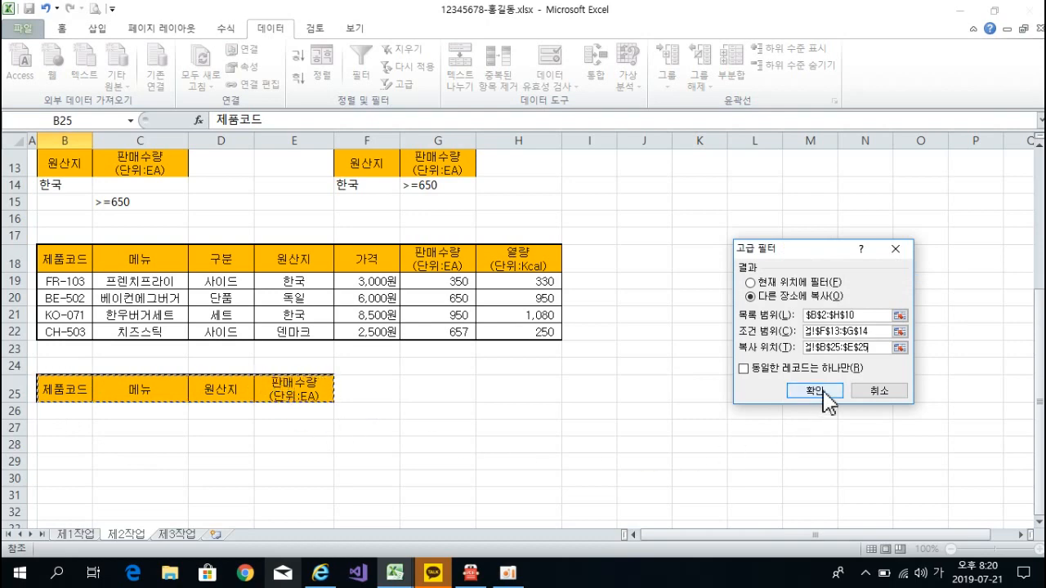
{"action": "left_click", "coordinate": [814, 390]}
Compare the extracted record in row 26 with the source table and the same-row criteria in F13:G14.
{"action": "scroll", "coordinate": [454, 466], "scroll_direction": "down", "scroll_amount": 3}
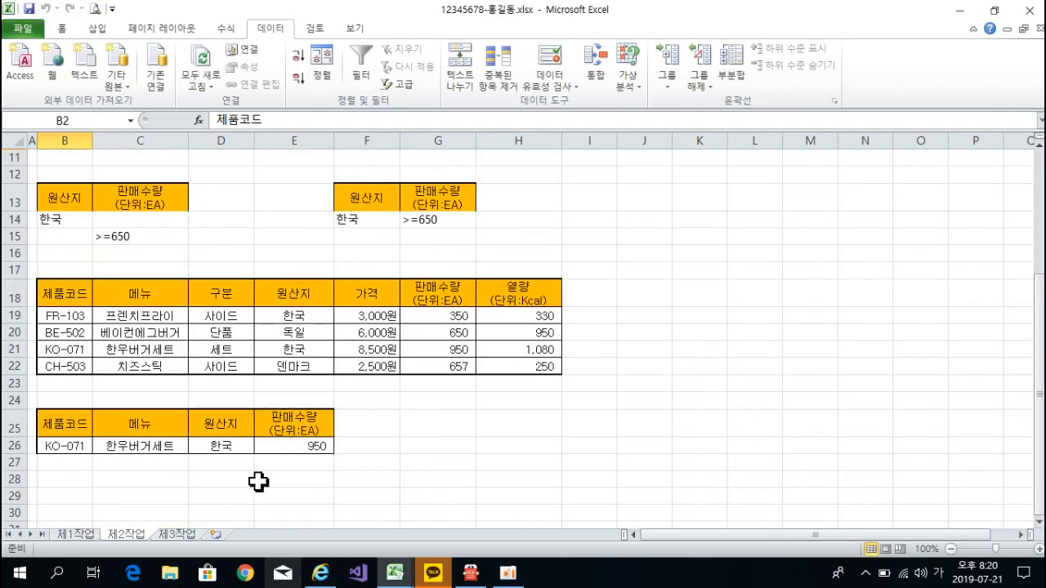
{"action": "left_click", "coordinate": [131, 449]}
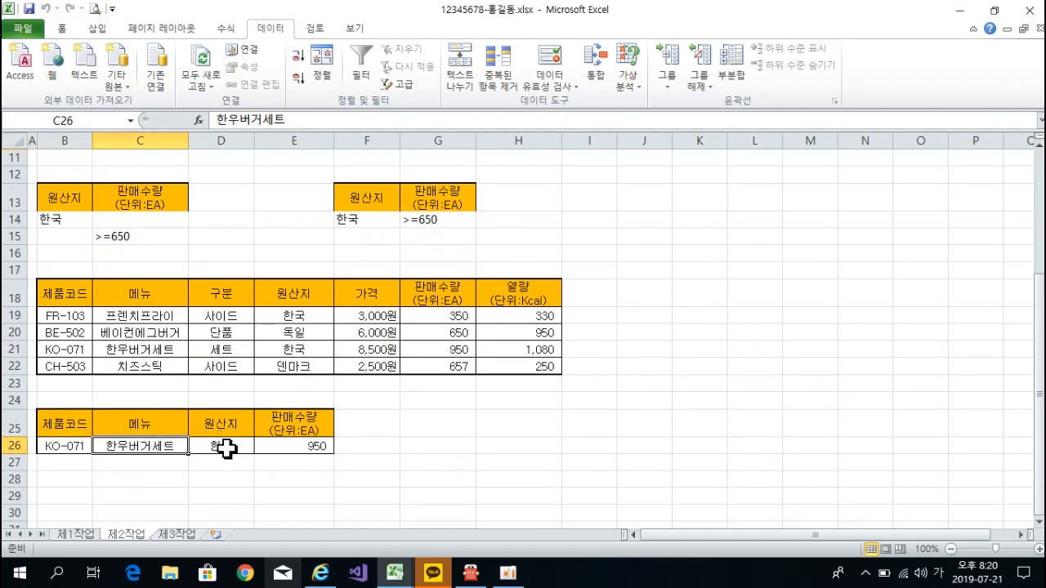
{"action": "left_click", "coordinate": [226, 447]}
{"action": "left_click", "coordinate": [283, 433]}
{"action": "left_click", "coordinate": [282, 446]}
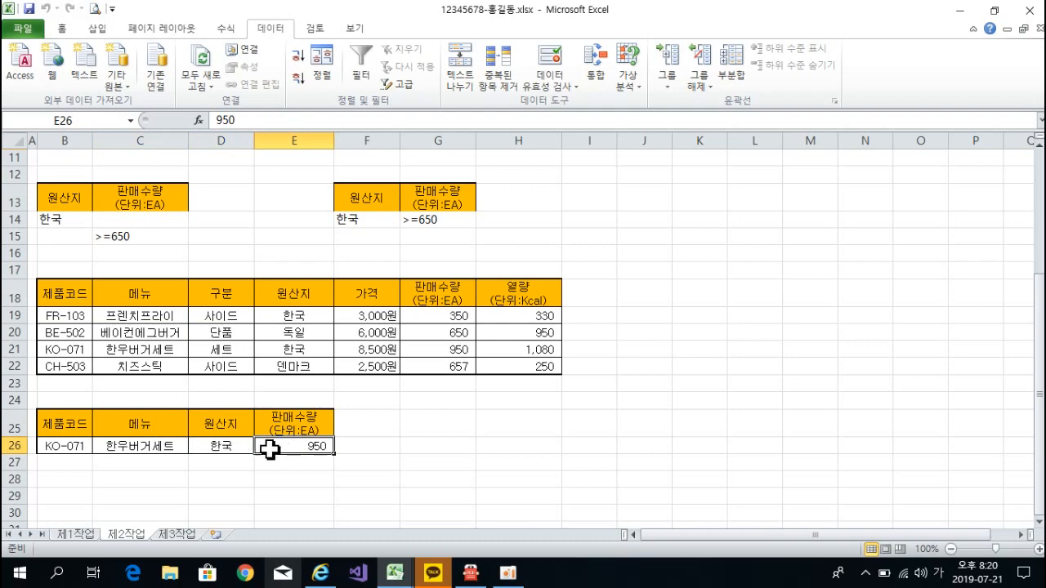
{"action": "left_click", "coordinate": [141, 448]}
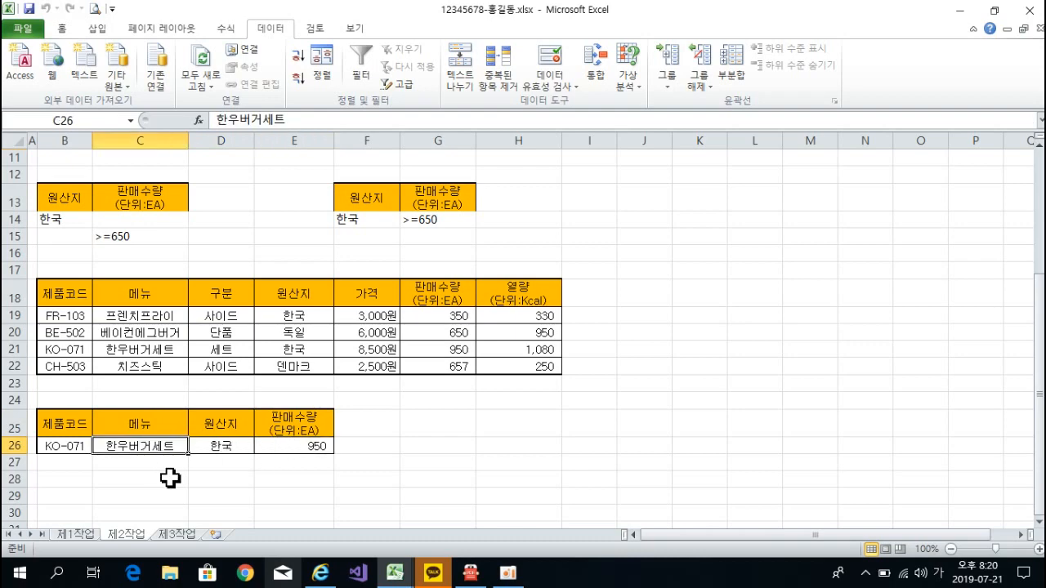
{"action": "scroll", "coordinate": [170, 479], "scroll_direction": "up", "scroll_amount": 4}
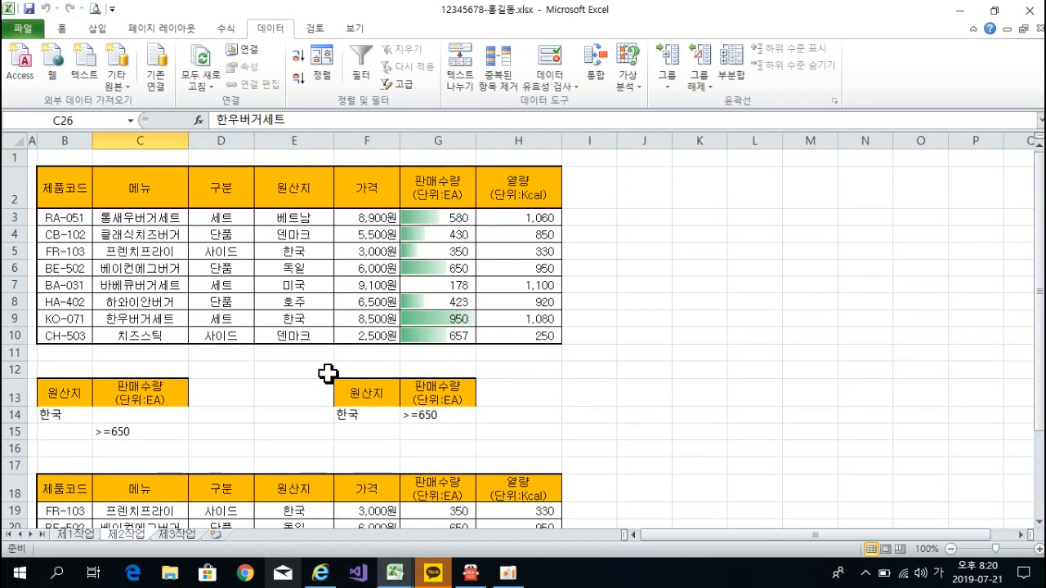
{"action": "scroll", "coordinate": [368, 374], "scroll_direction": "down", "scroll_amount": 2}
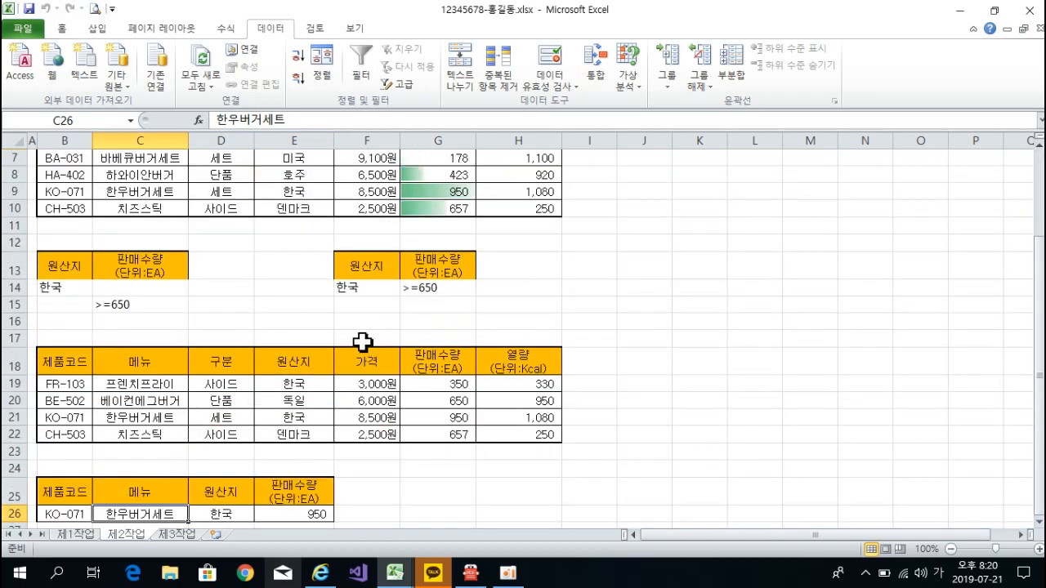
Delete the contents of the second criteria range F13:G14.
{"action": "left_click", "coordinate": [363, 243]}
{"action": "left_click", "coordinate": [572, 276]}
{"action": "left_click_drag", "start_coordinate": [392, 264], "coordinate": [426, 288]}
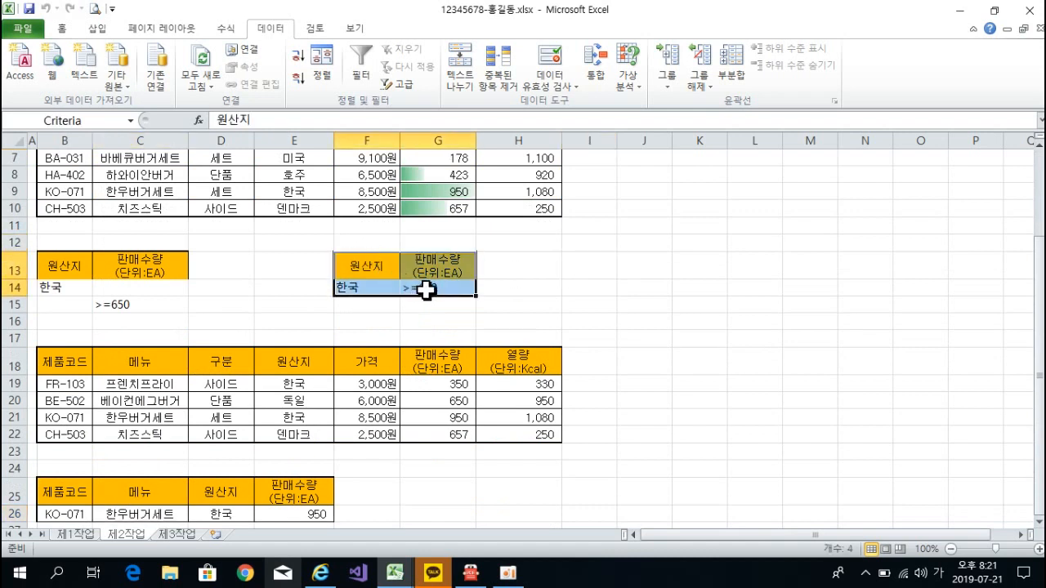
{"action": "key", "text": "Delete"}
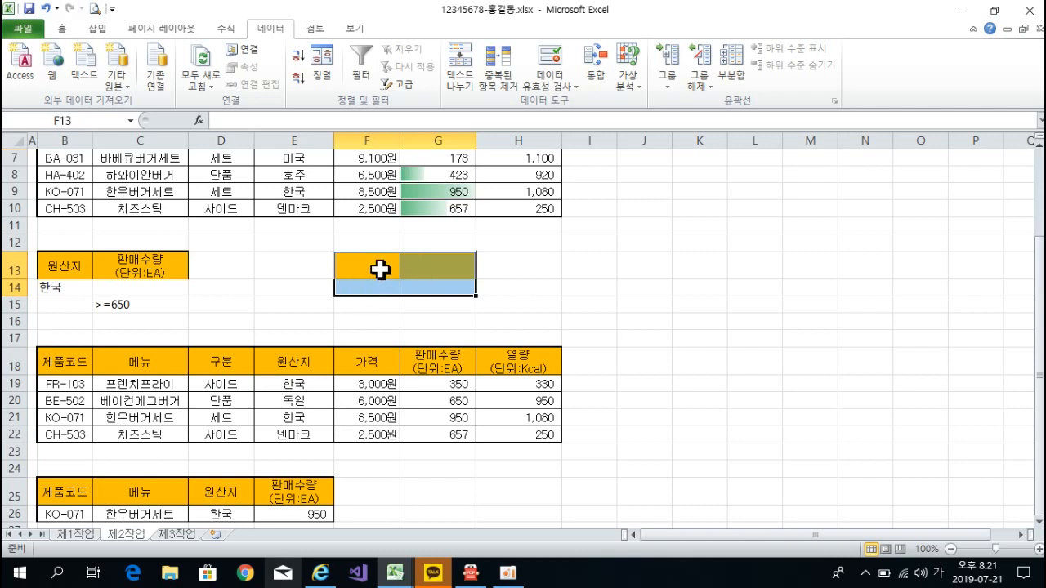
{"action": "right_click", "coordinate": [380, 270]}
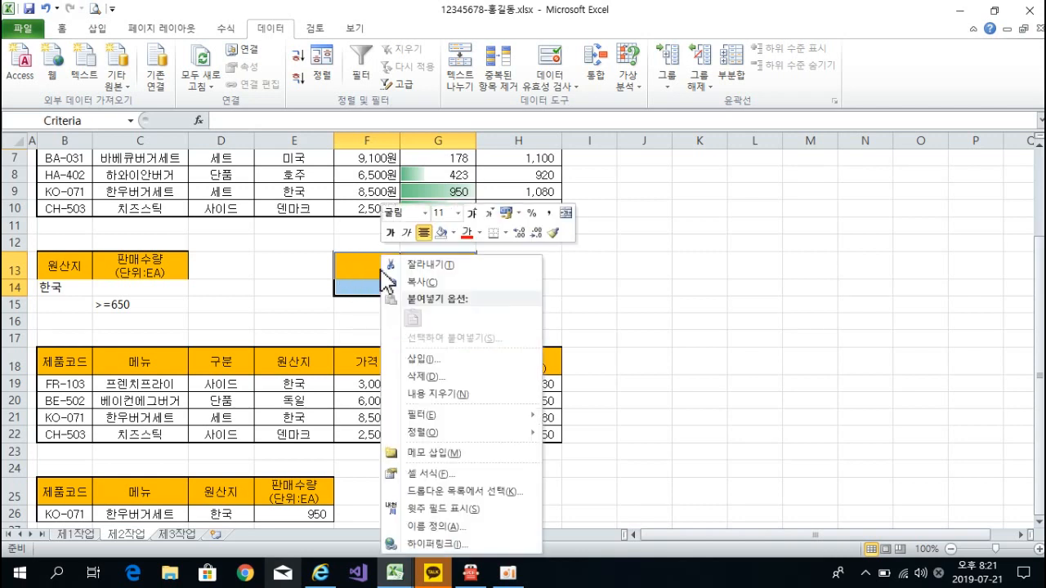
{"action": "left_click", "coordinate": [445, 377]}
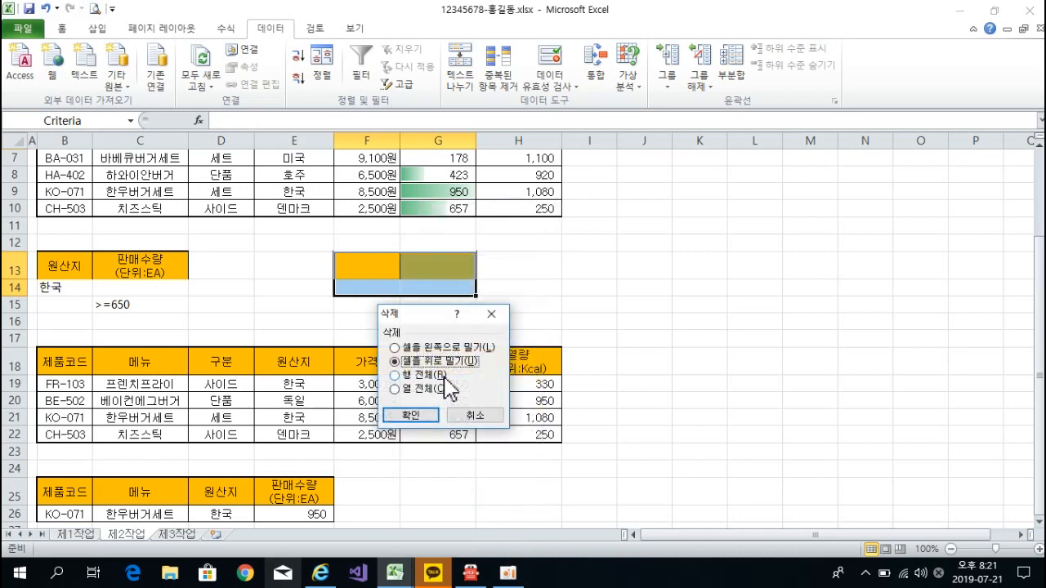
{"action": "left_click", "coordinate": [431, 416]}
Clear everything, including the remaining formatting, from F13:G14.
{"action": "scroll", "coordinate": [417, 298], "scroll_direction": "up", "scroll_amount": 2}
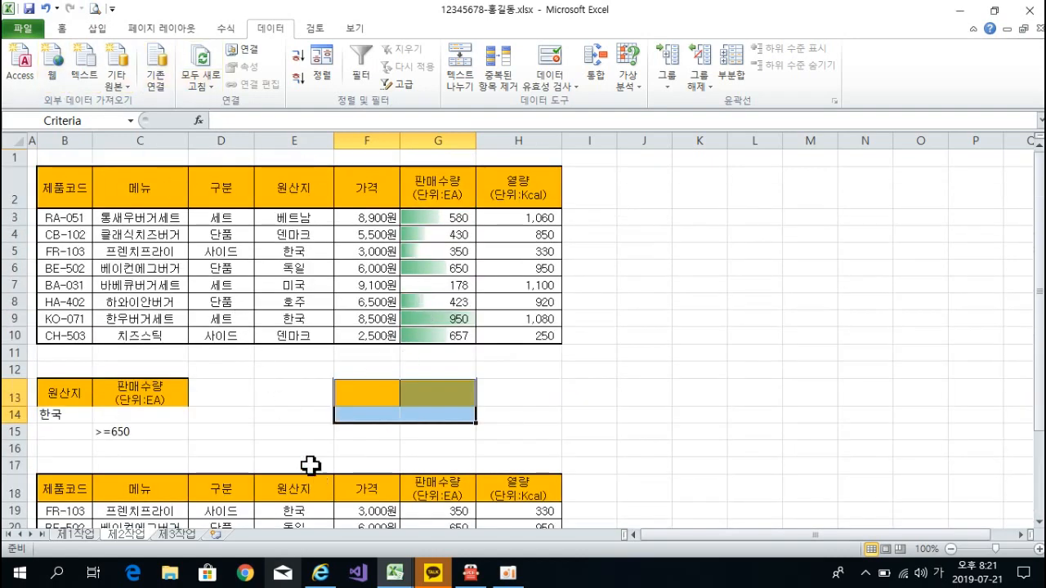
{"action": "left_click", "coordinate": [64, 29]}
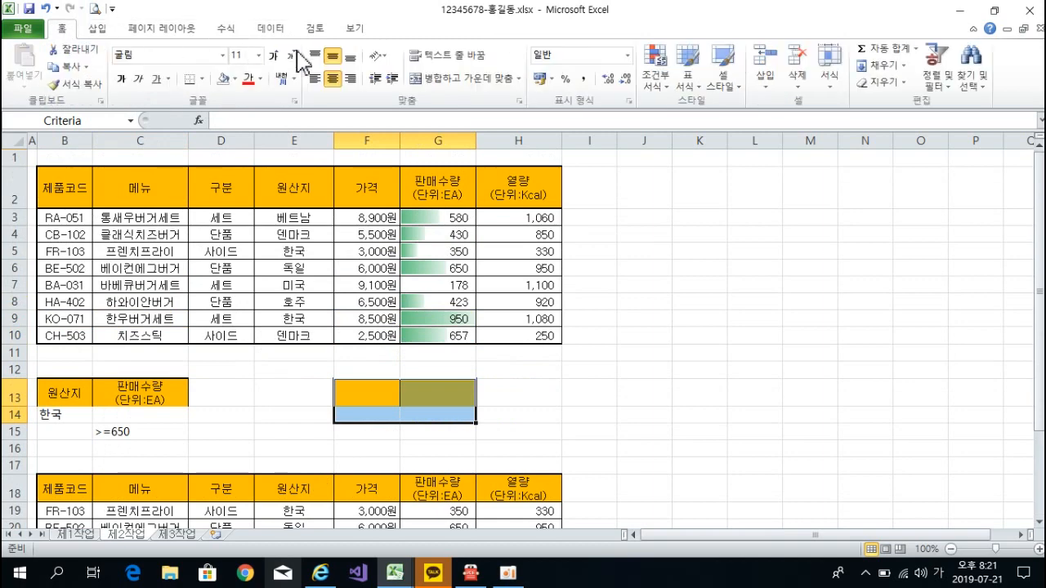
{"action": "left_click", "coordinate": [904, 85]}
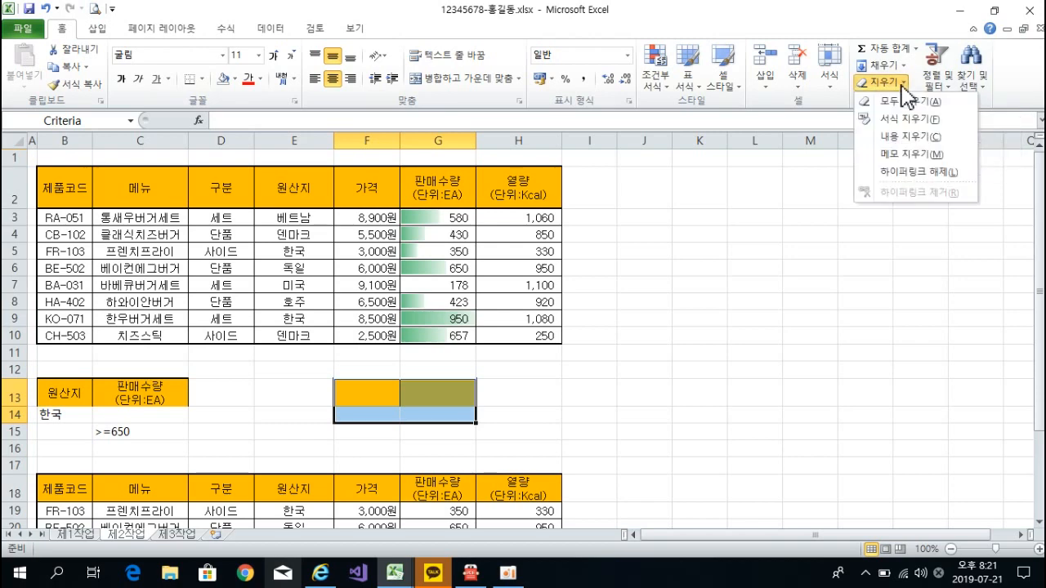
{"action": "left_click", "coordinate": [910, 104]}
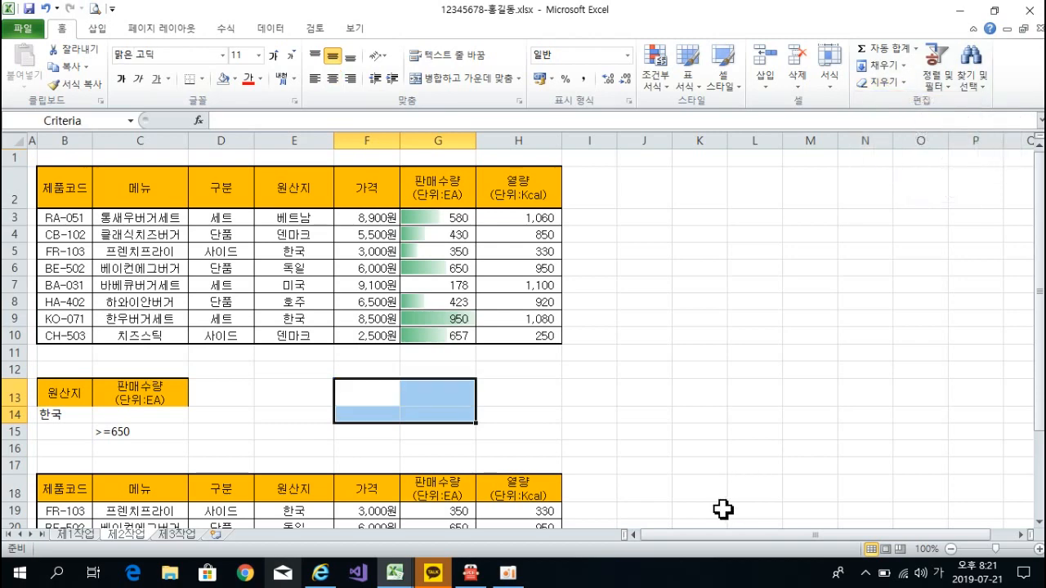
{"action": "left_click", "coordinate": [716, 382]}
Clear all contents and formatting from the second filter output in B25:E26.
{"action": "scroll", "coordinate": [708, 382], "scroll_direction": "down", "scroll_amount": 4}
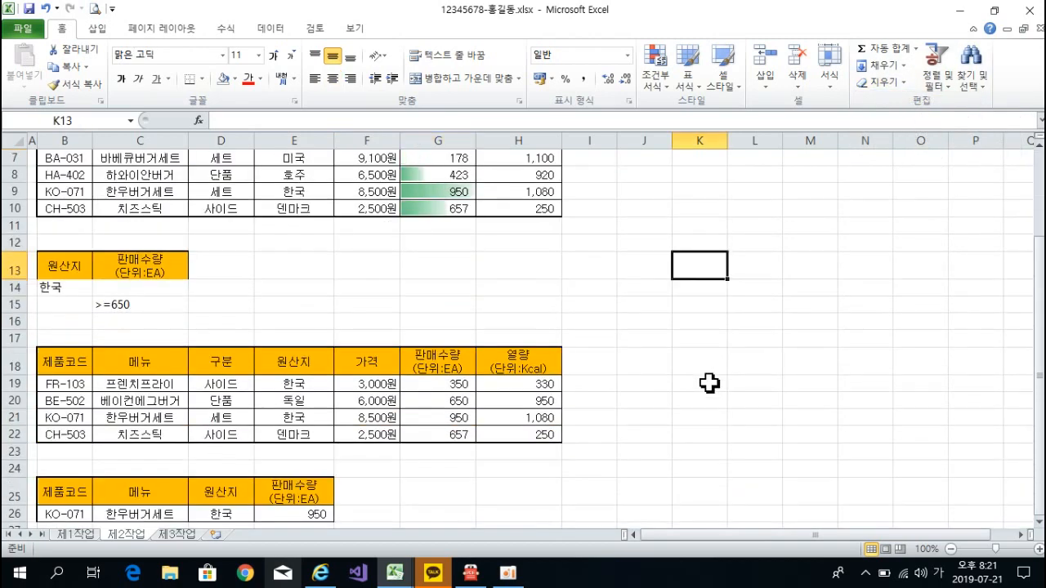
{"action": "left_click_drag", "start_coordinate": [63, 386], "coordinate": [294, 411]}
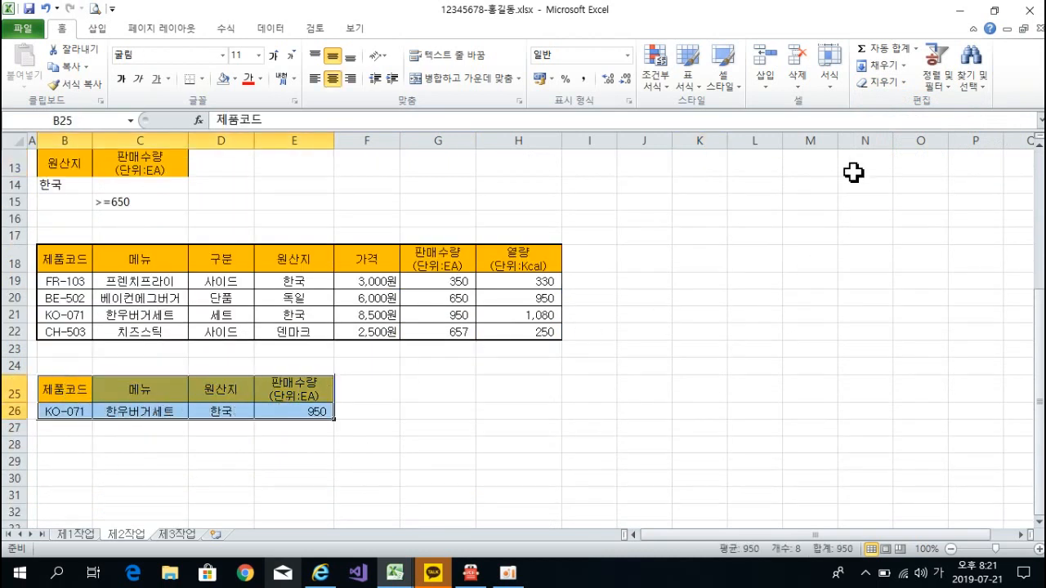
{"action": "left_click", "coordinate": [907, 83]}
{"action": "left_click", "coordinate": [897, 99]}
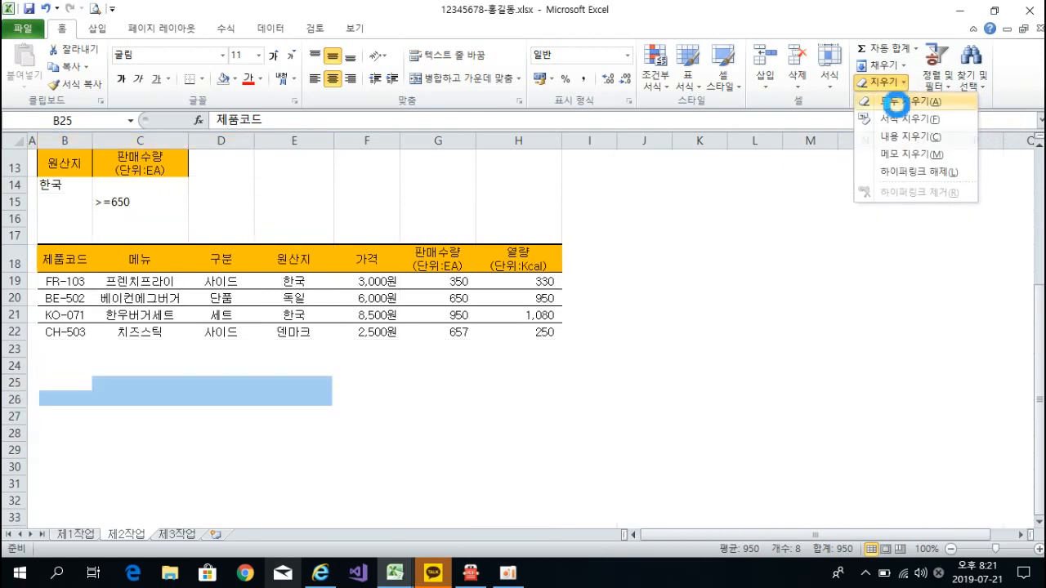
{"action": "left_click", "coordinate": [401, 489]}
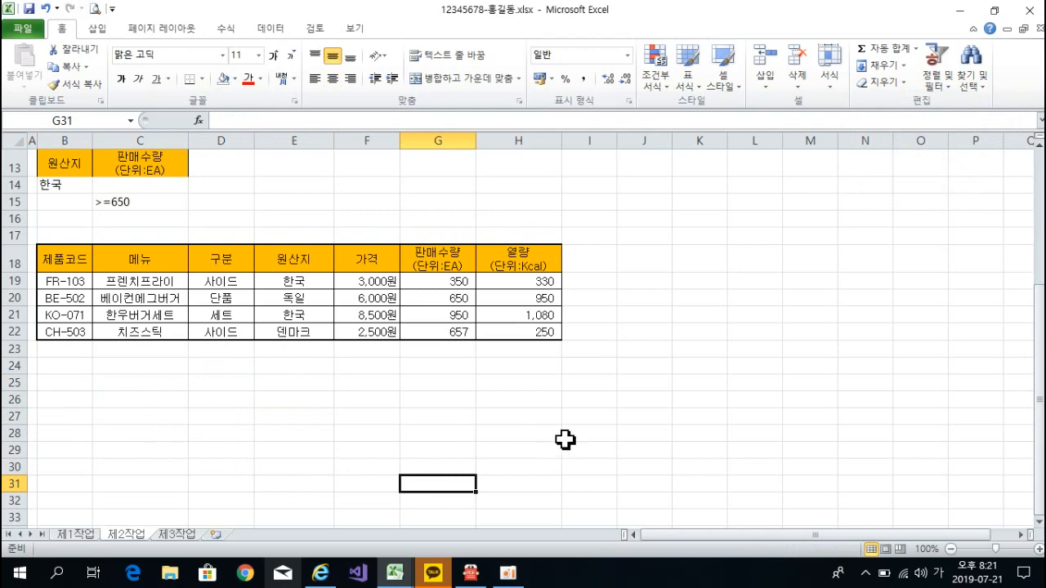
Switch to 알PDF, read the 표 서식 condition of 제2작업, and return to the Excel workbook.
{"action": "scroll", "coordinate": [681, 409], "scroll_direction": "up", "scroll_amount": 2}
{"action": "scroll", "coordinate": [681, 408], "scroll_direction": "up", "scroll_amount": 2}
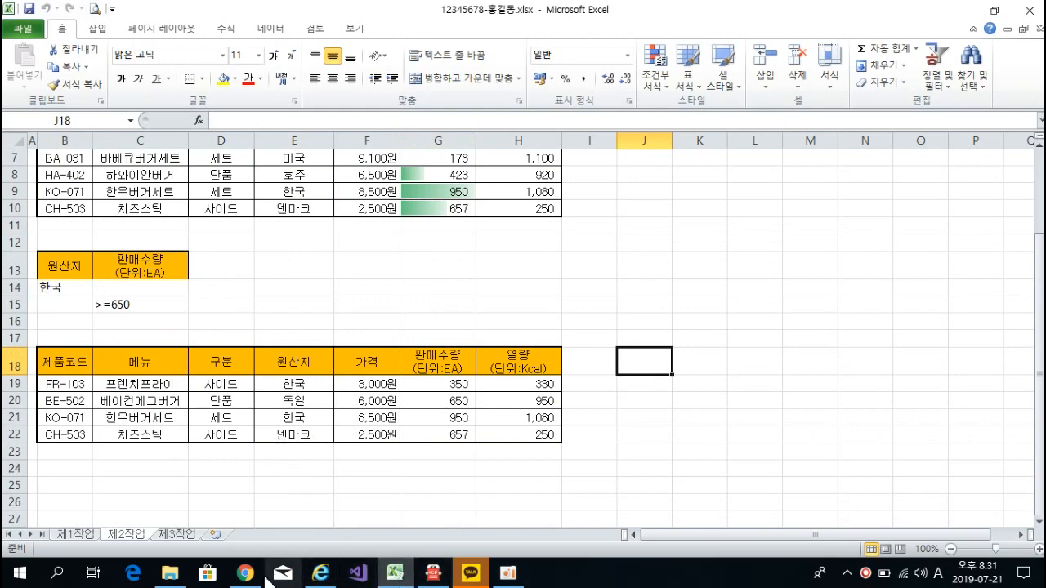
{"action": "left_click", "coordinate": [433, 572]}
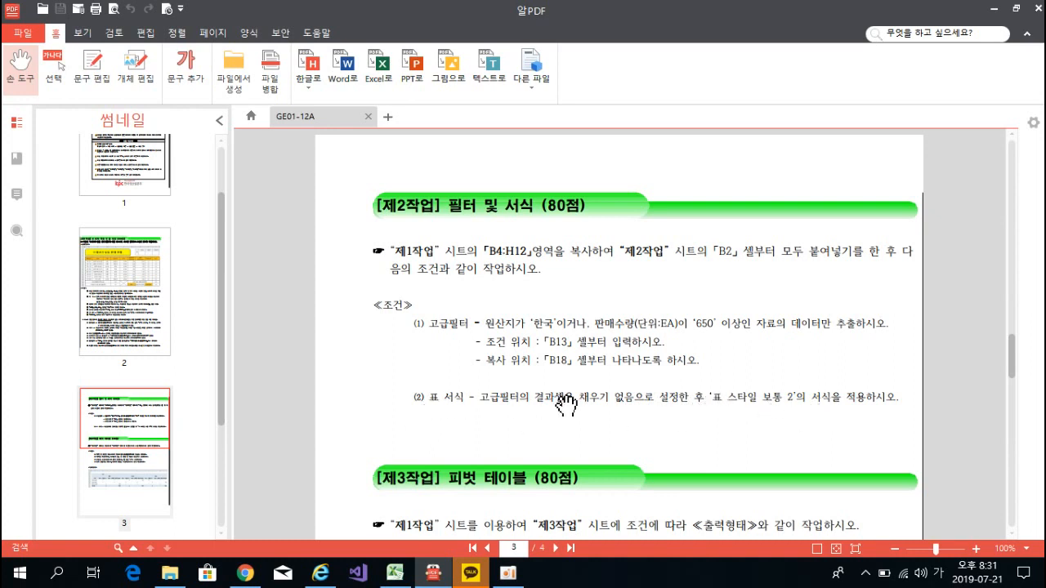
{"action": "left_click", "coordinate": [398, 574]}
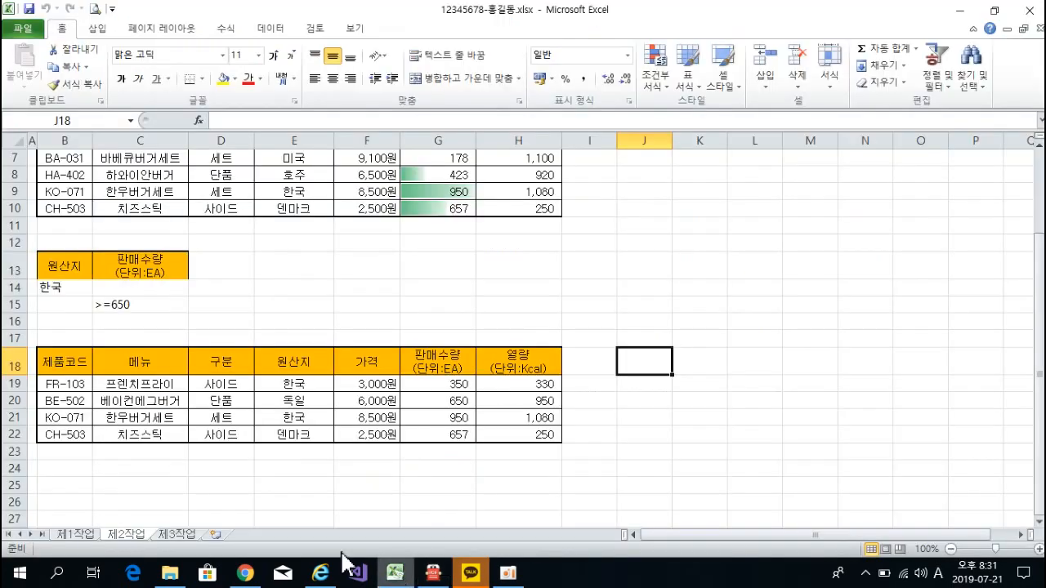
Set the fill of the advanced filter result B18:H22 to 채우기 없음.
{"action": "left_click", "coordinate": [70, 359]}
{"action": "left_click_drag", "start_coordinate": [70, 359], "coordinate": [542, 434]}
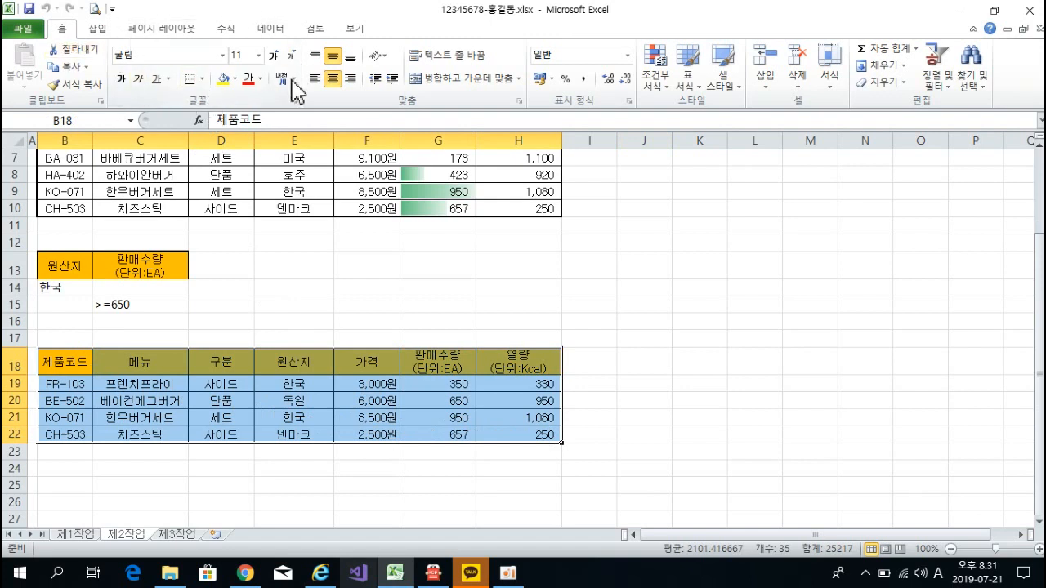
{"action": "left_click", "coordinate": [236, 79]}
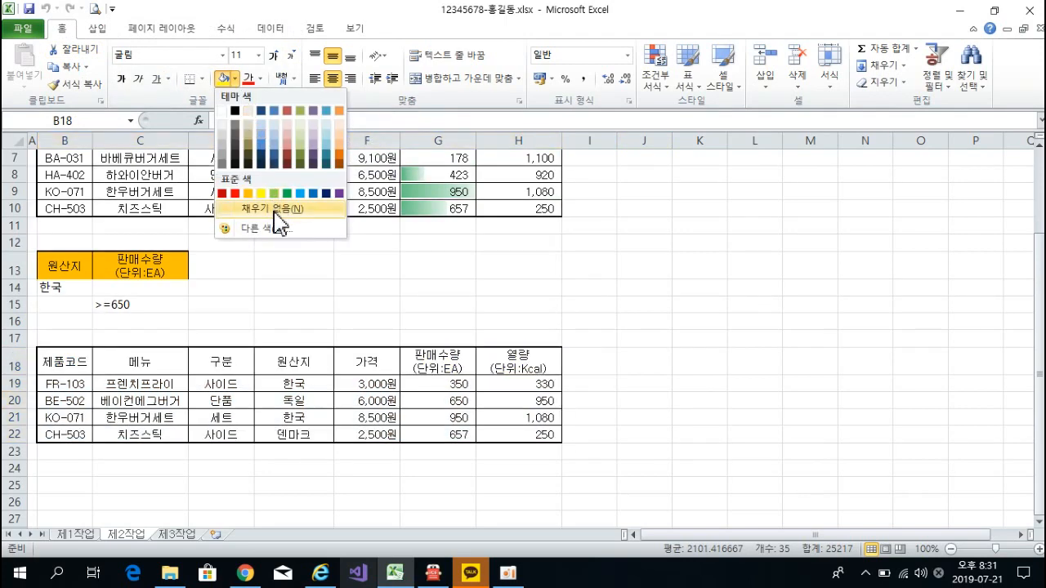
{"action": "left_click", "coordinate": [274, 212]}
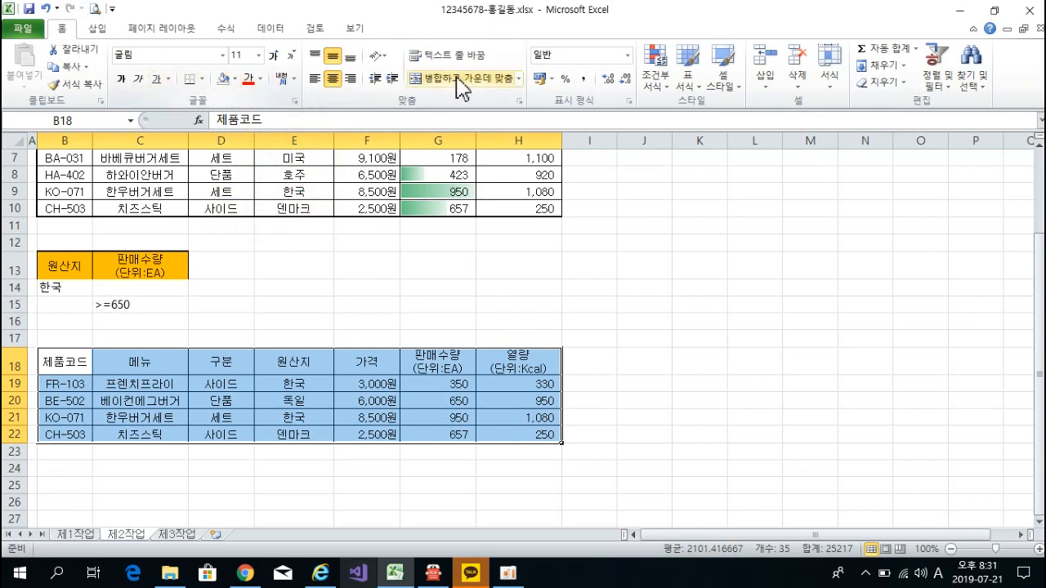
Format B18:H22 as a table with the style 표 스타일 보통 2.
{"action": "left_click", "coordinate": [691, 85]}
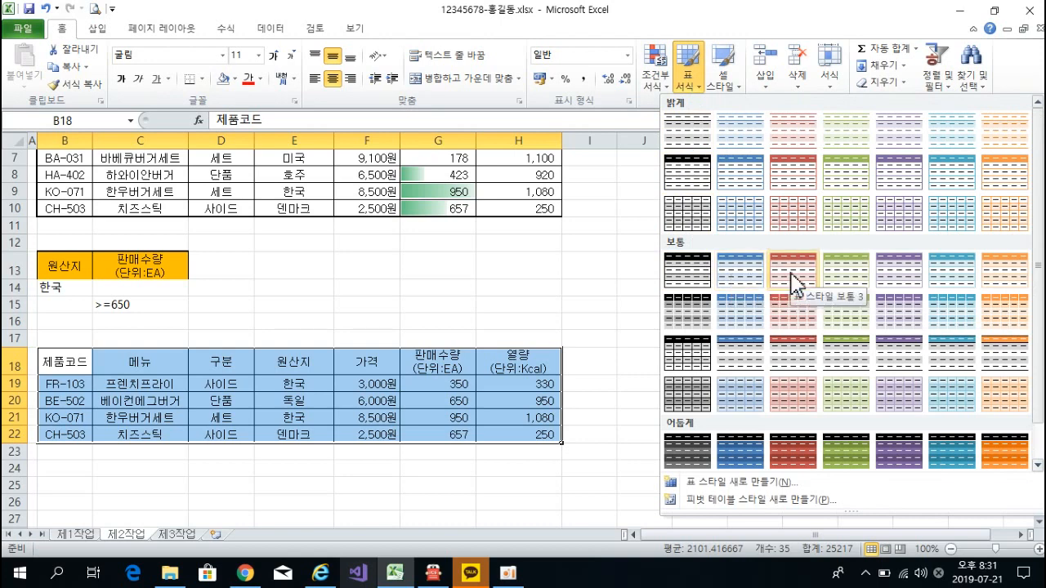
{"action": "left_click", "coordinate": [746, 282]}
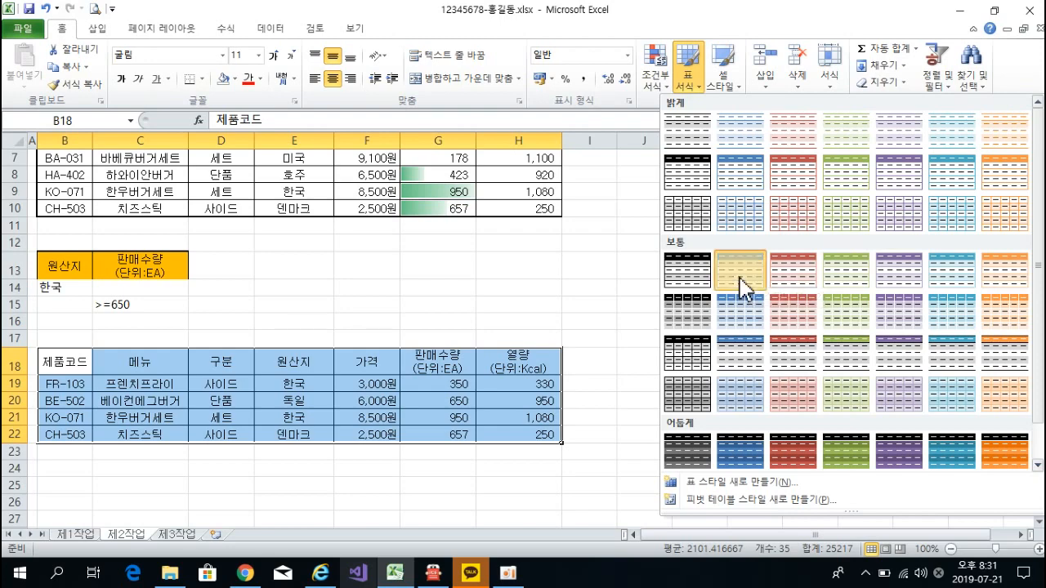
{"action": "left_click", "coordinate": [815, 362]}
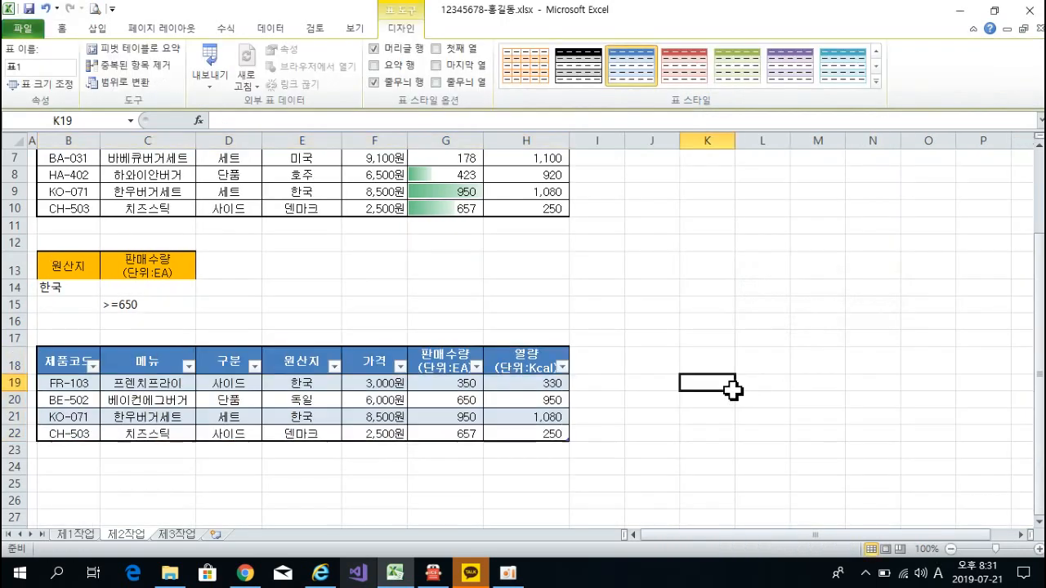
{"action": "left_click", "coordinate": [732, 387]}
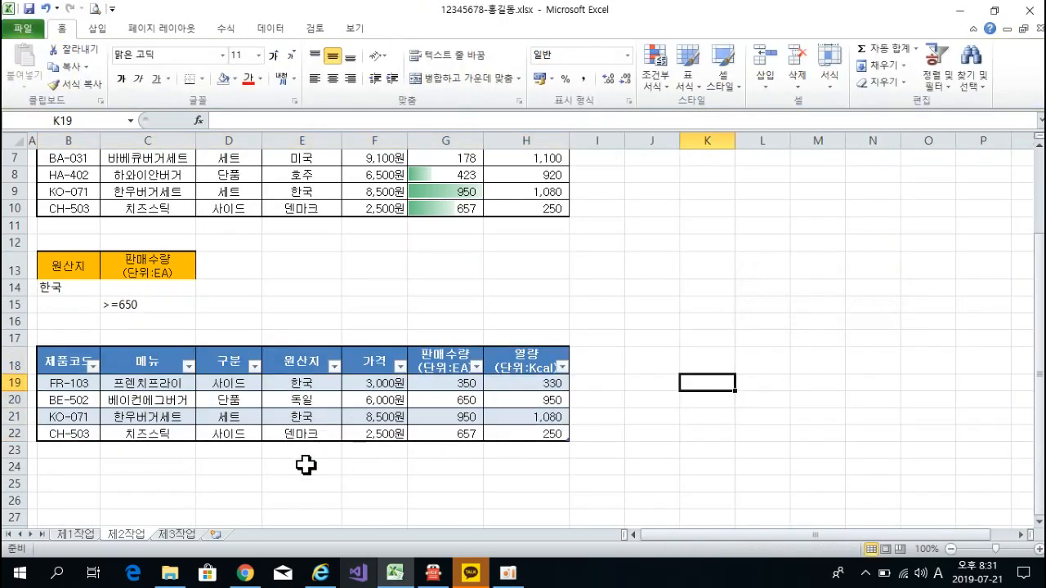